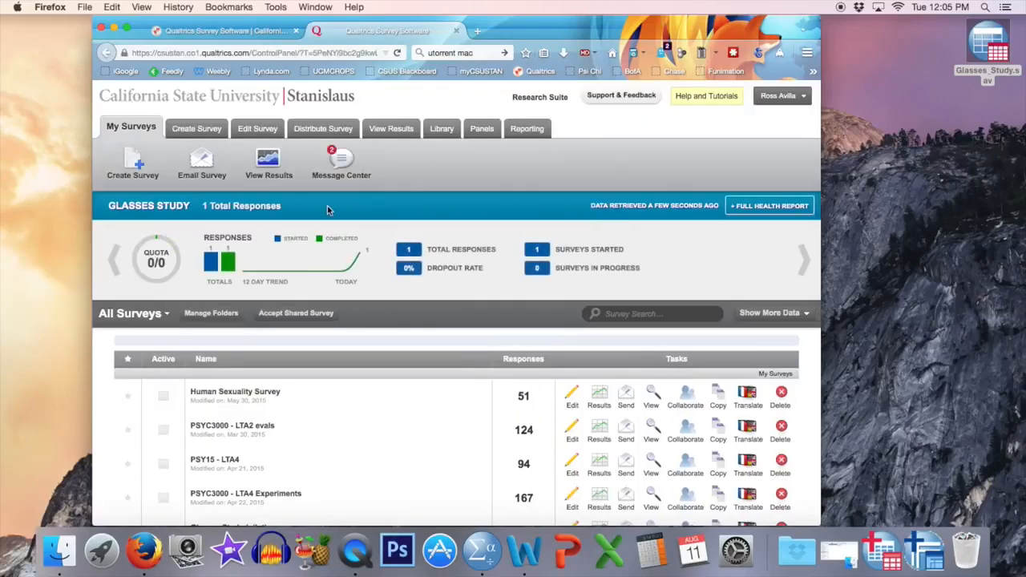
Step: Open the Glasses Study survey from the survey list and look over its question blocks
scroll(327, 210, "down", 3)
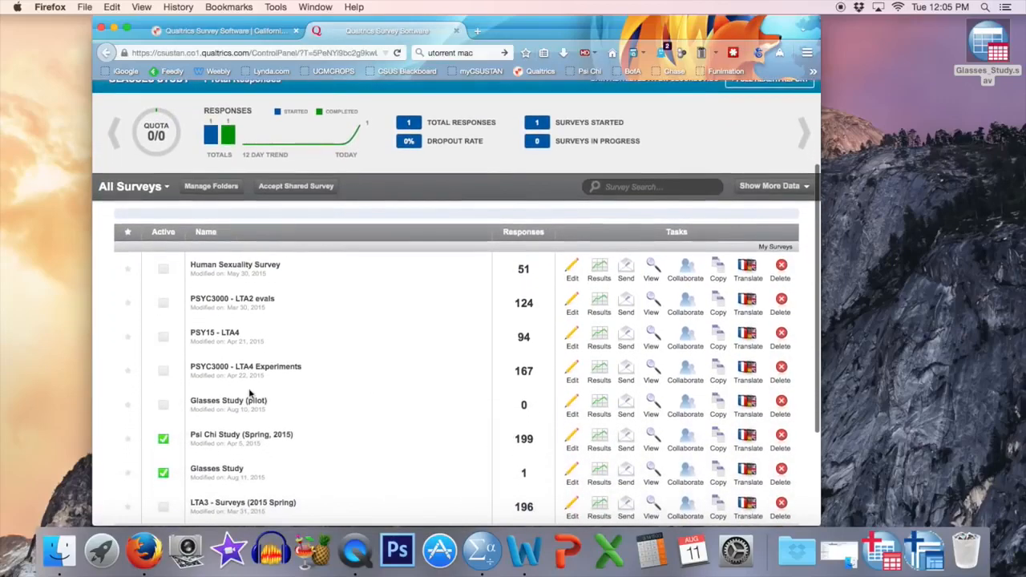
left_click(215, 469)
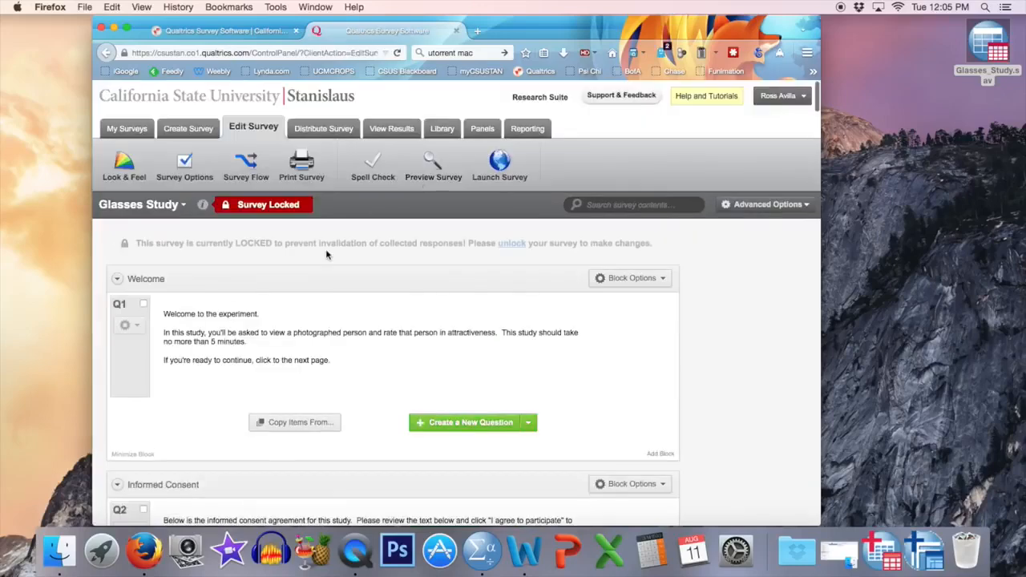
scroll(327, 255, "down", 5)
scroll(327, 255, "down", 10)
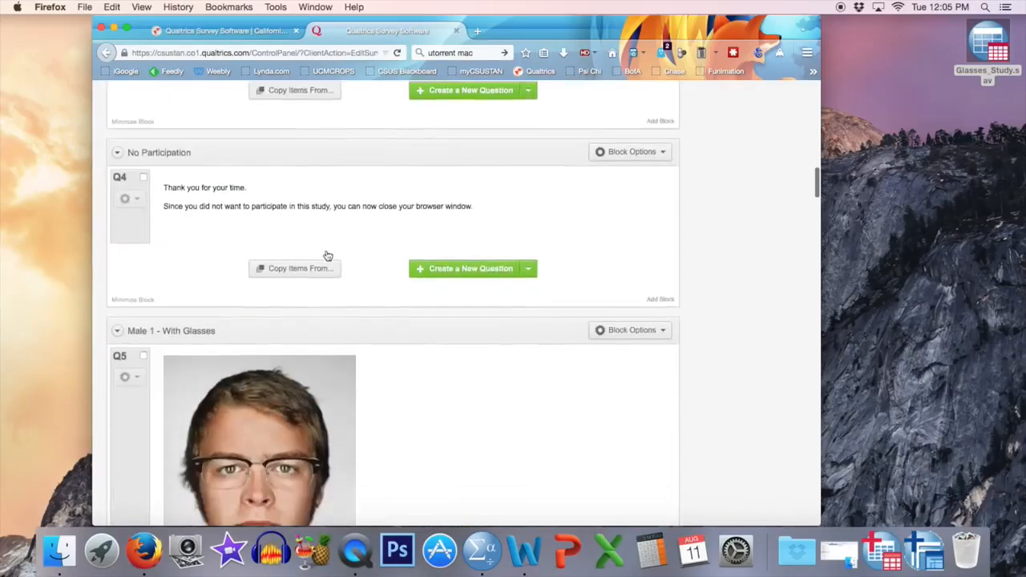
scroll(327, 255, "up", 8)
scroll(337, 232, "up", 10)
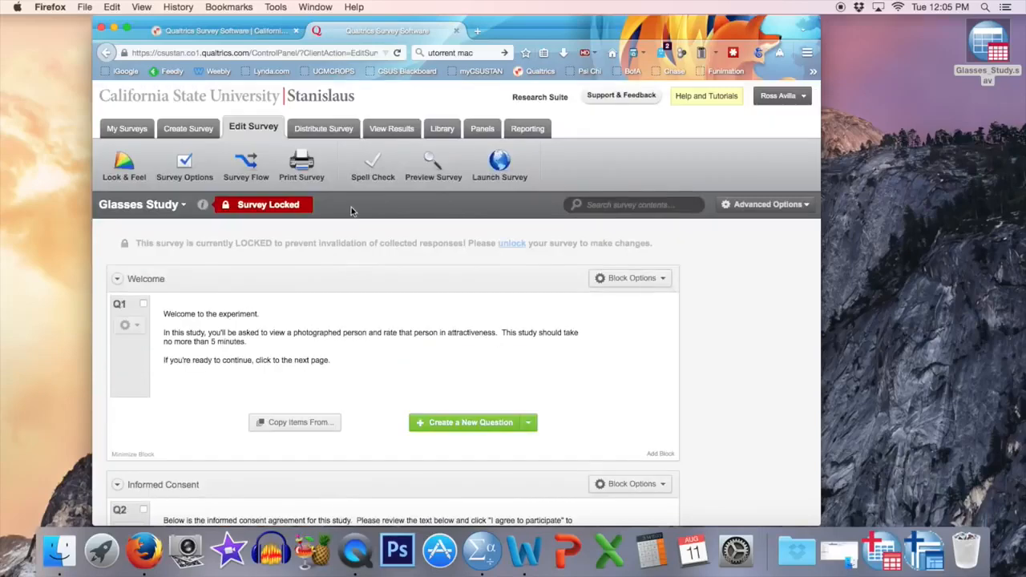
Step: Download the Glasses Study results as a zipped SPSS .sav file and open Glasses_Study.zip with Archive Utility
left_click(391, 130)
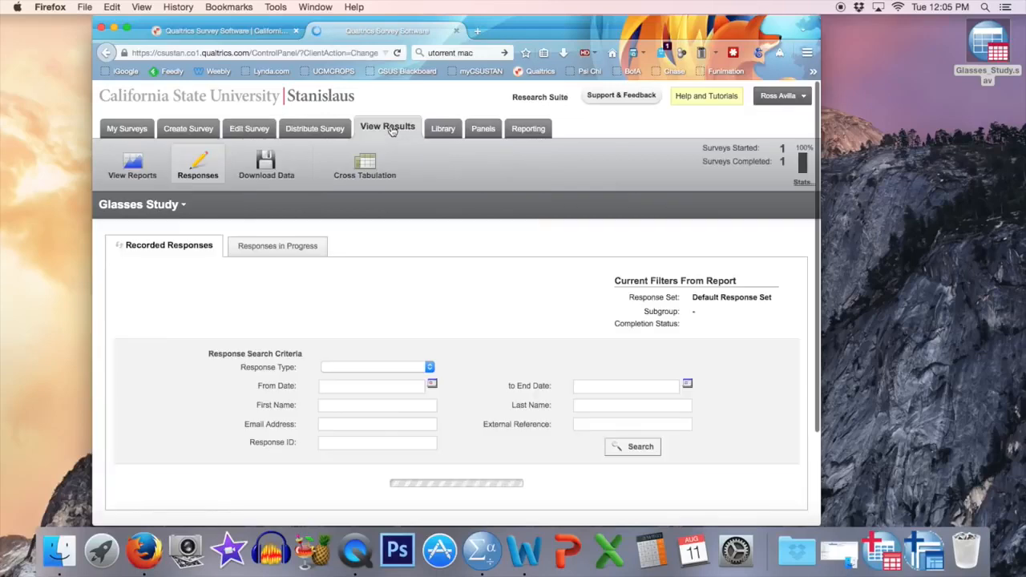
left_click(270, 163)
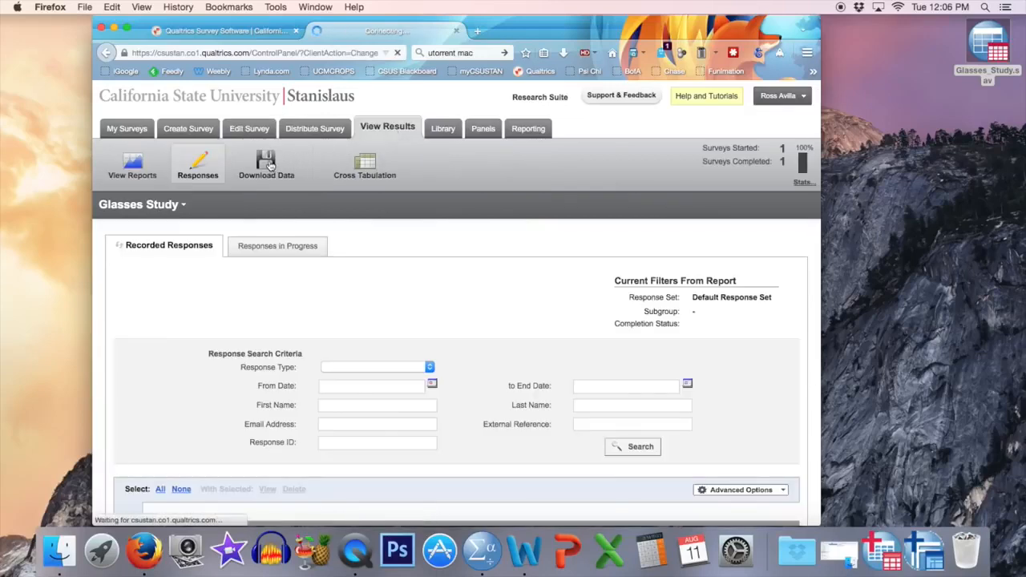
scroll(292, 241, "down", 5)
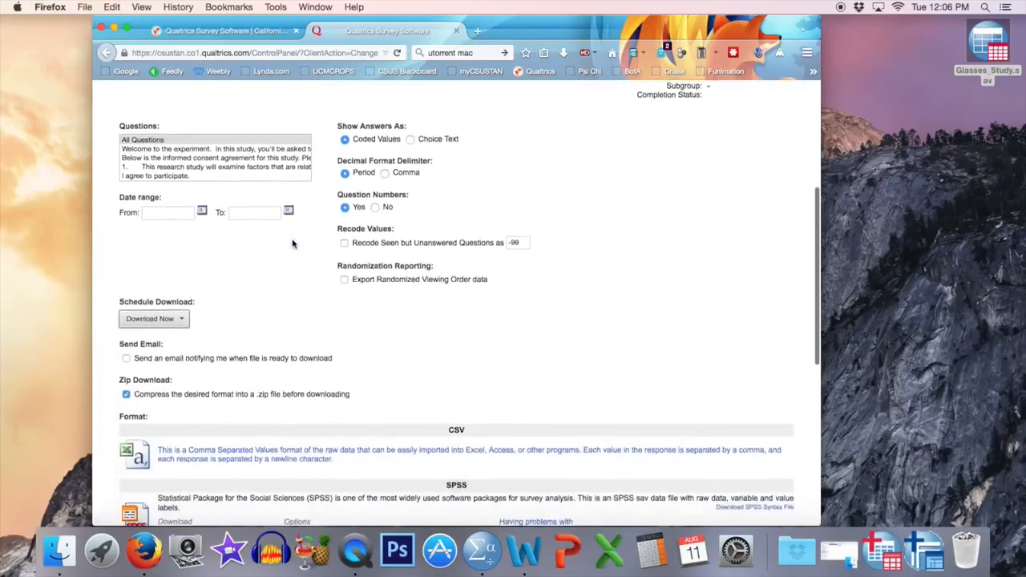
scroll(292, 243, "down", 3)
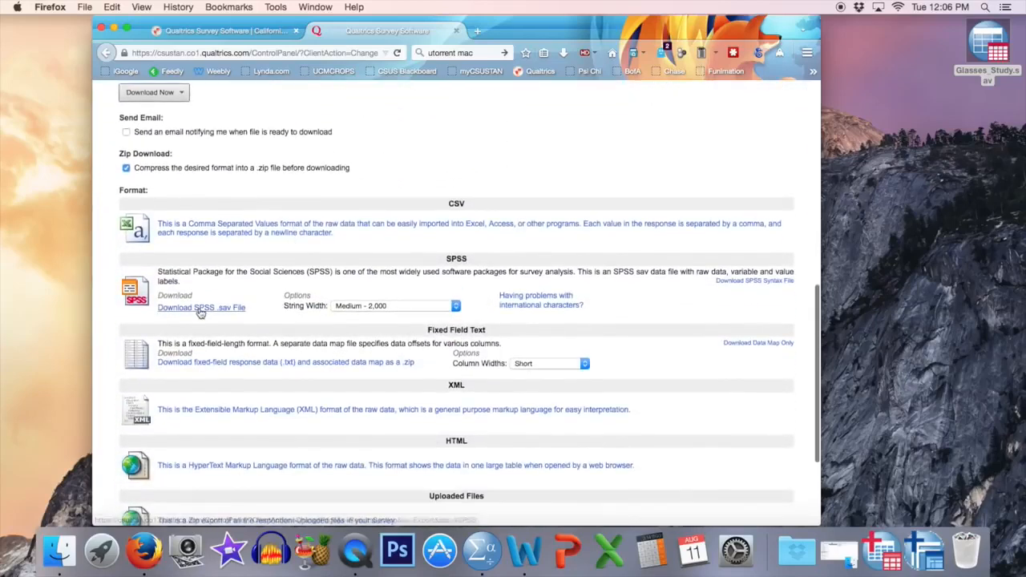
scroll(201, 313, "up", 1)
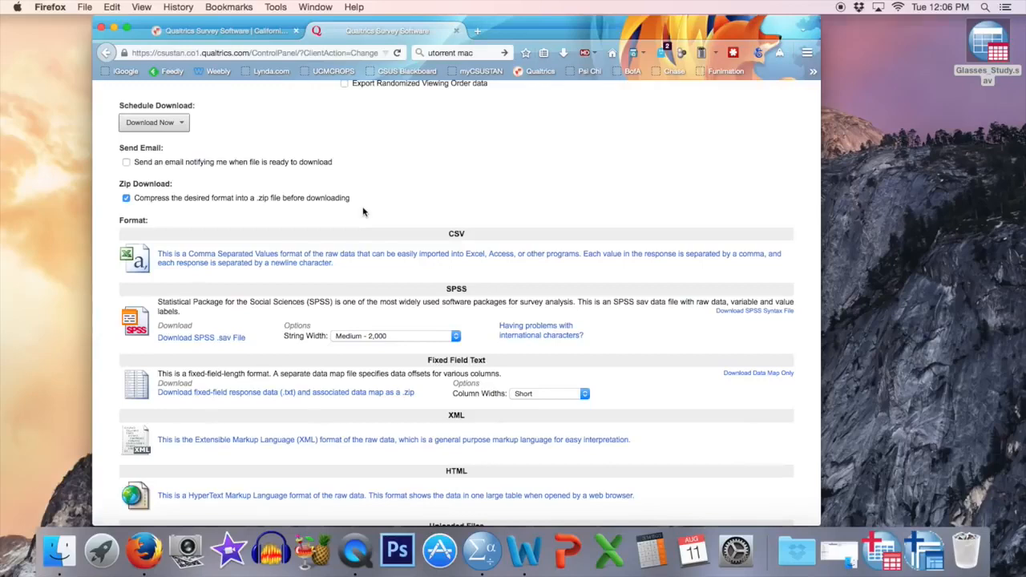
scroll(363, 213, "up", 3)
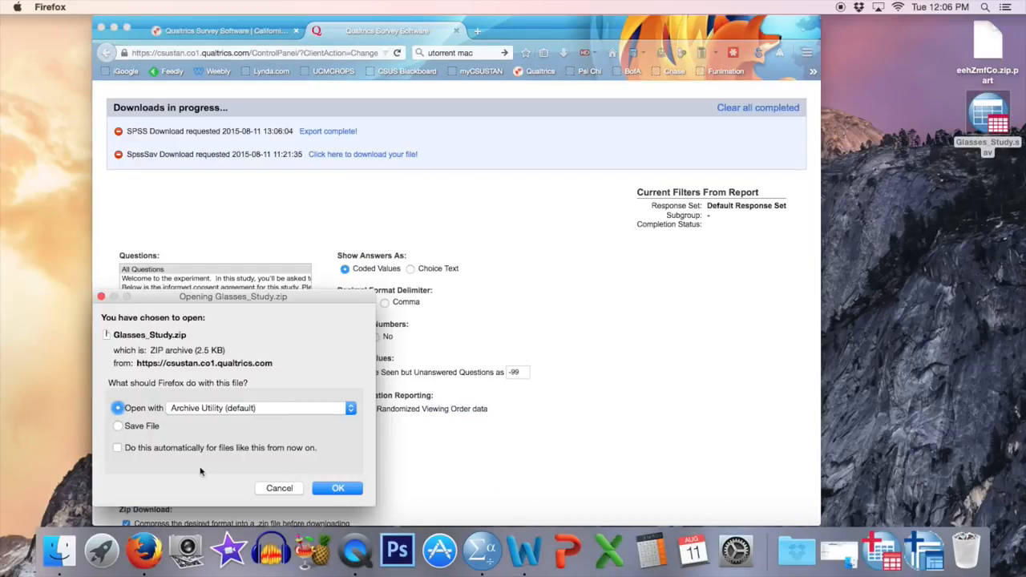
left_click(346, 491)
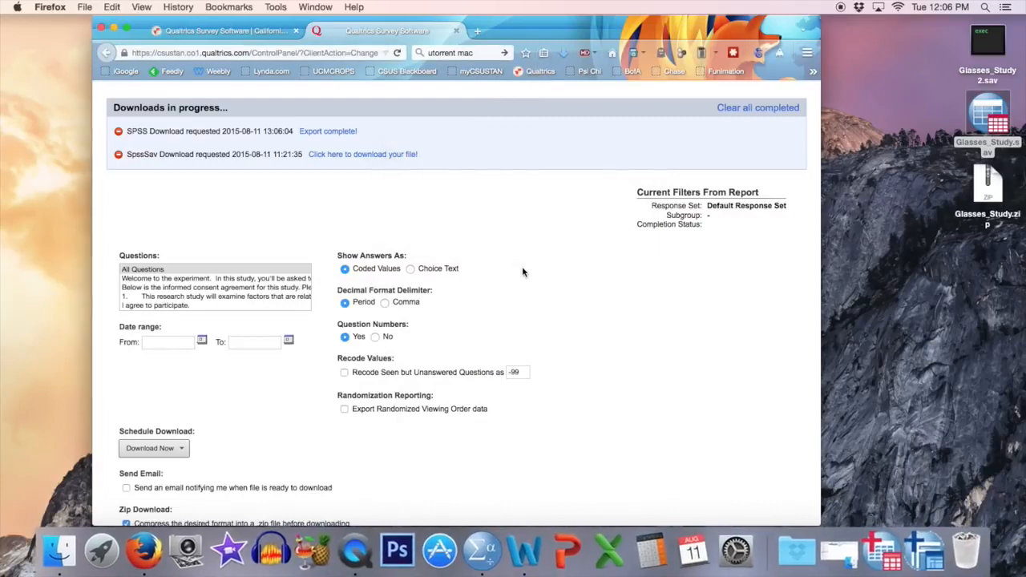
Step: Switch to the SPSS Data Editor with Glasses_Study.sav and go over the columns from Participat to Race
left_click(986, 74)
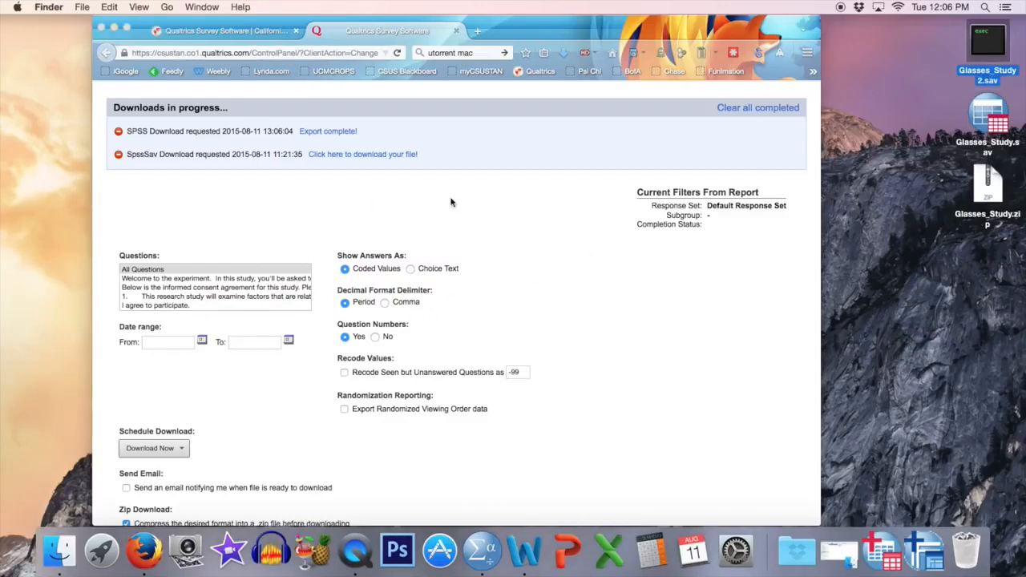
left_click(882, 551)
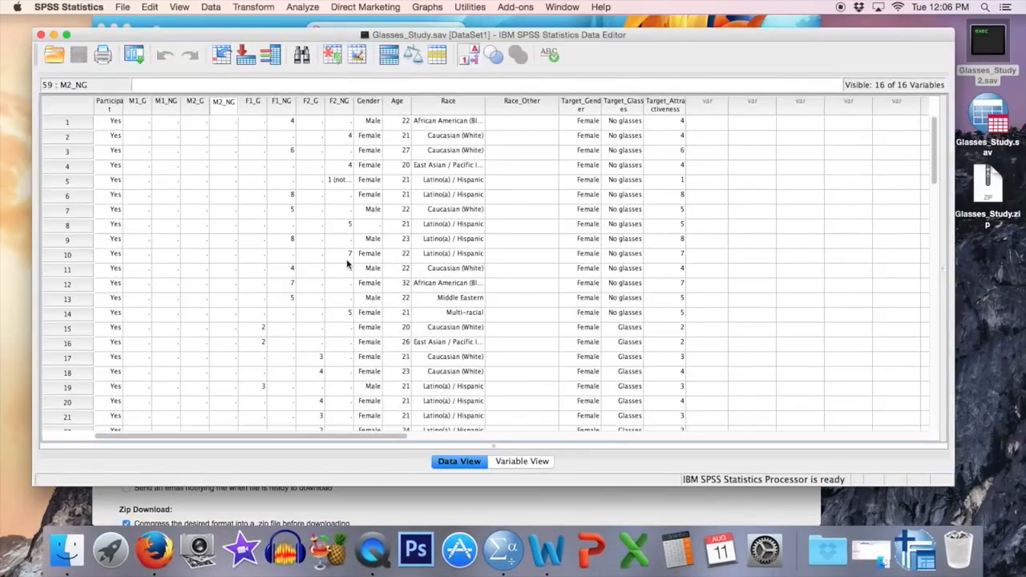
left_click_drag(111, 103, 448, 99)
left_click(458, 200)
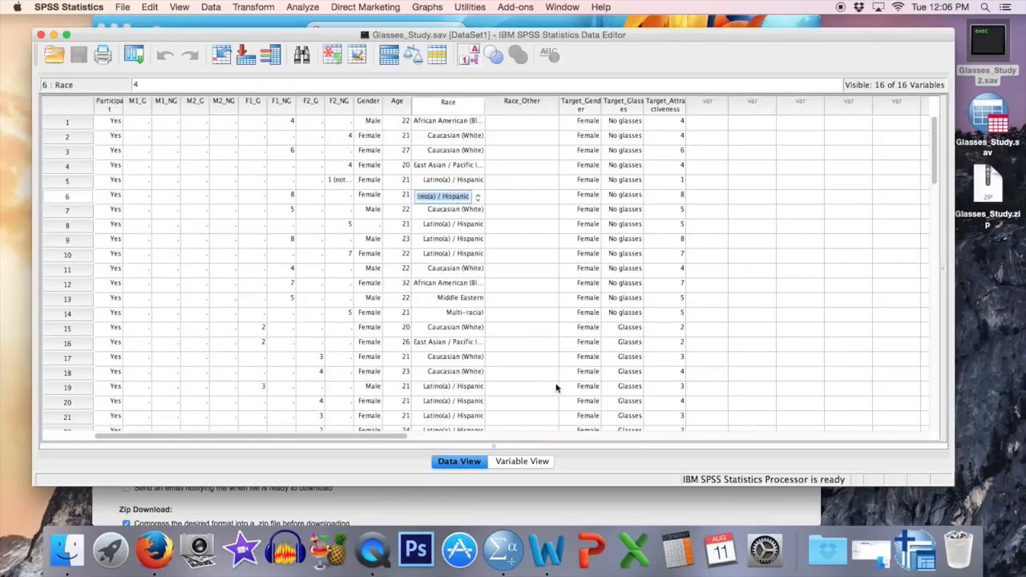
Step: Check the value labels of the Participat variable in Variable View, closing them without changes, and return to Data View
left_click(513, 464)
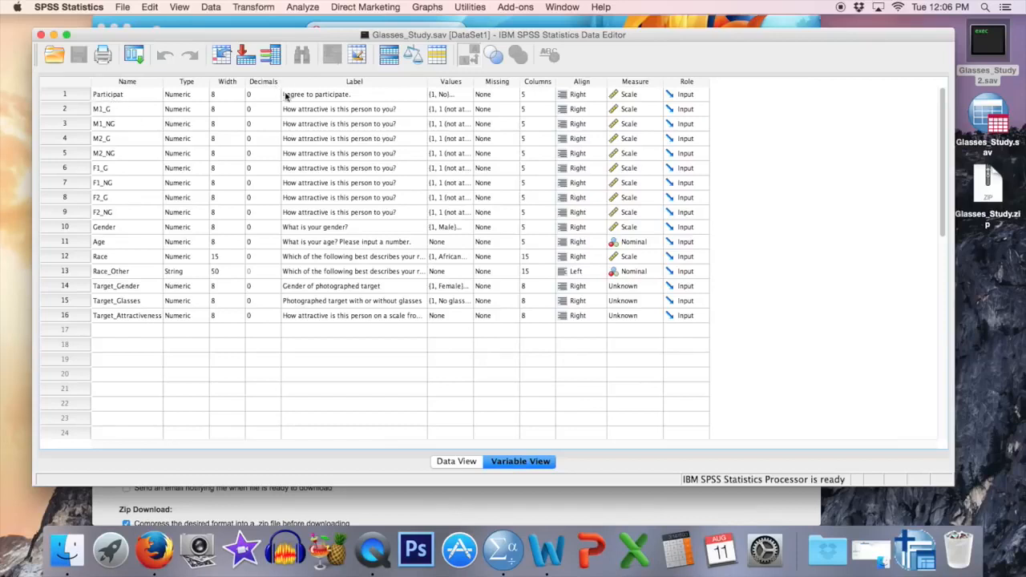
double_click(463, 97)
left_click(557, 336)
left_click(458, 461)
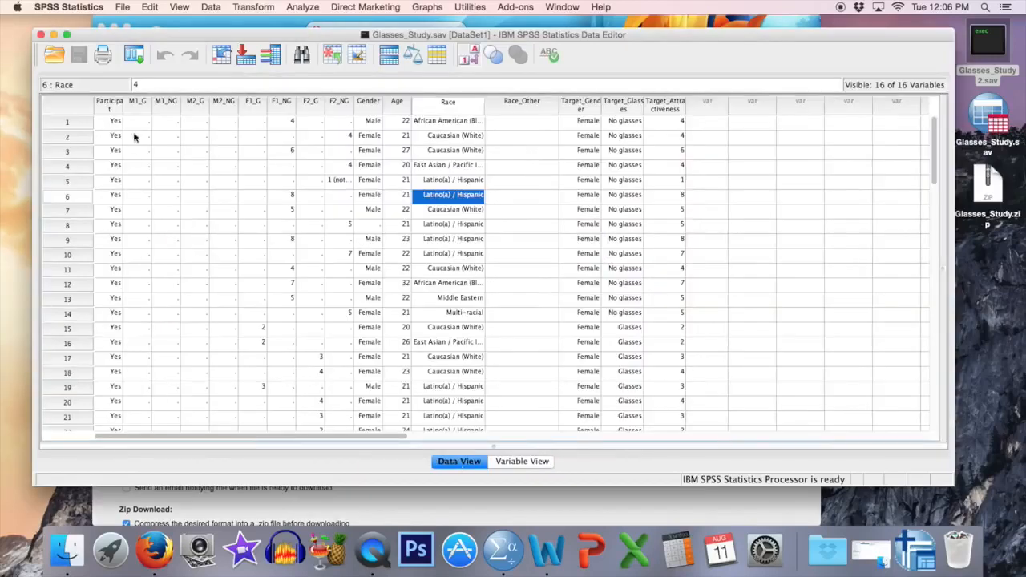
Step: Examine how the attractiveness ratings are distributed over the M1_G to F2_NG columns across all cases
scroll(104, 269, "down", 10)
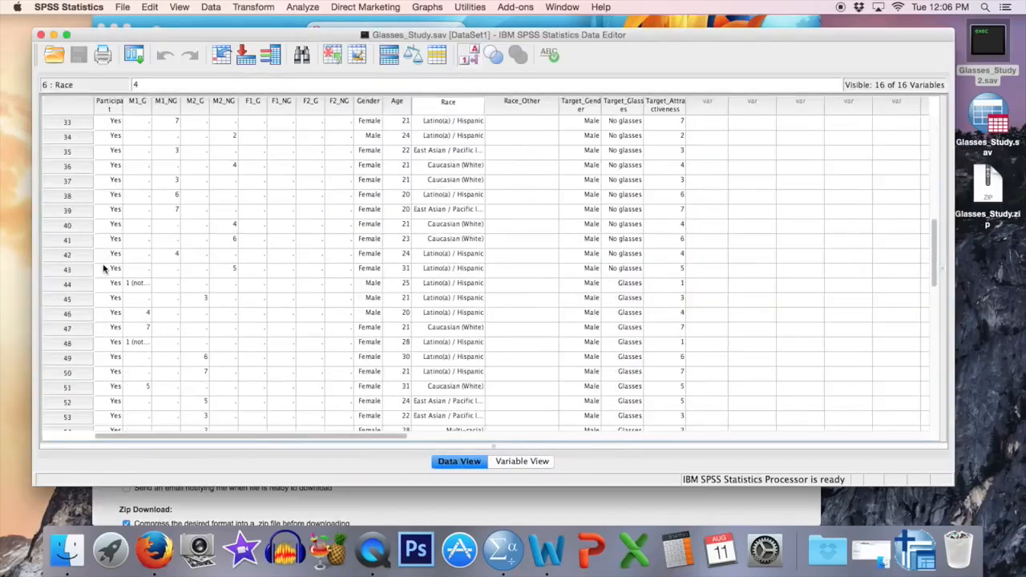
scroll(106, 269, "up", 15)
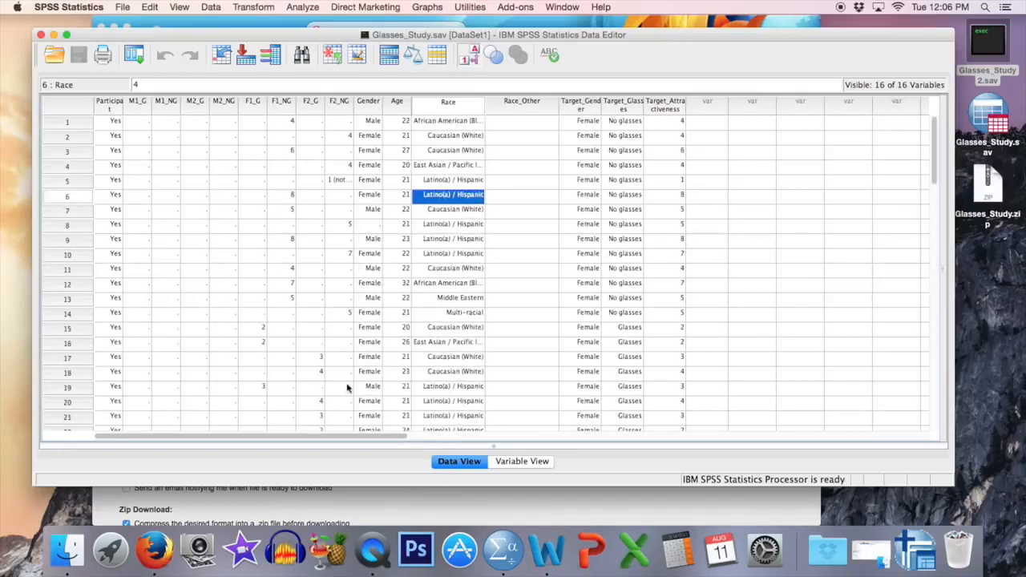
left_click(517, 462)
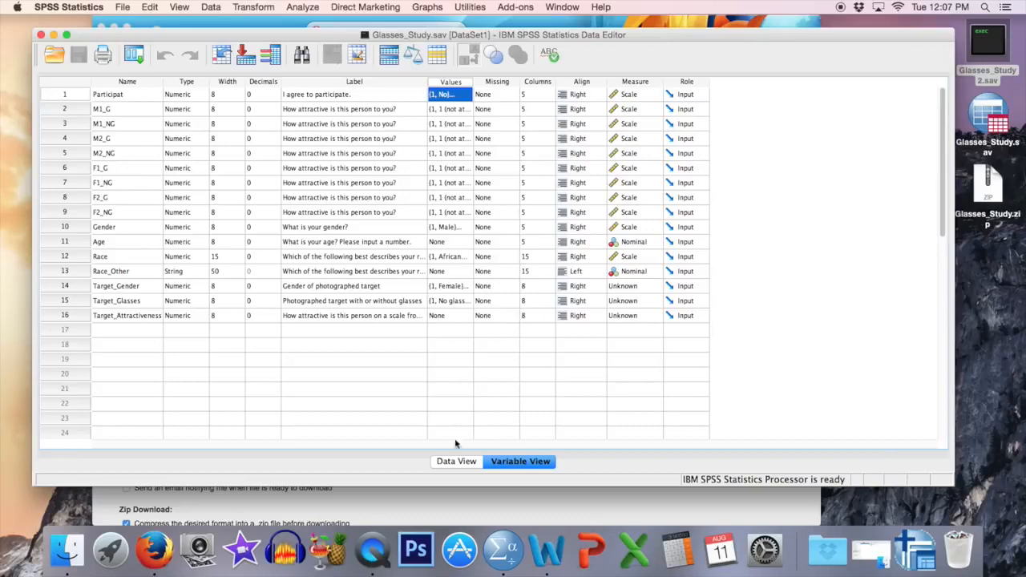
left_click(468, 463)
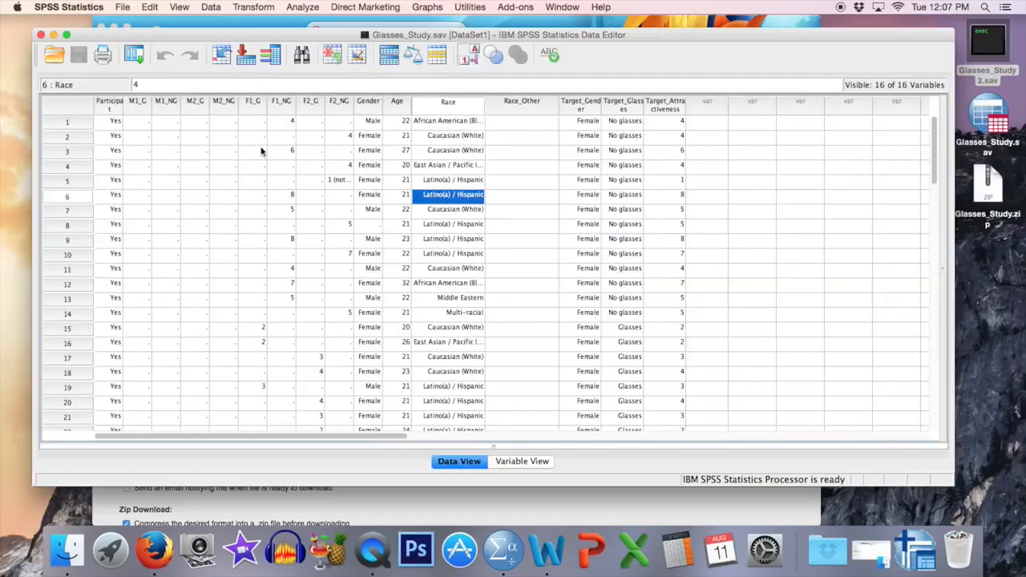
scroll(261, 151, "down", 5)
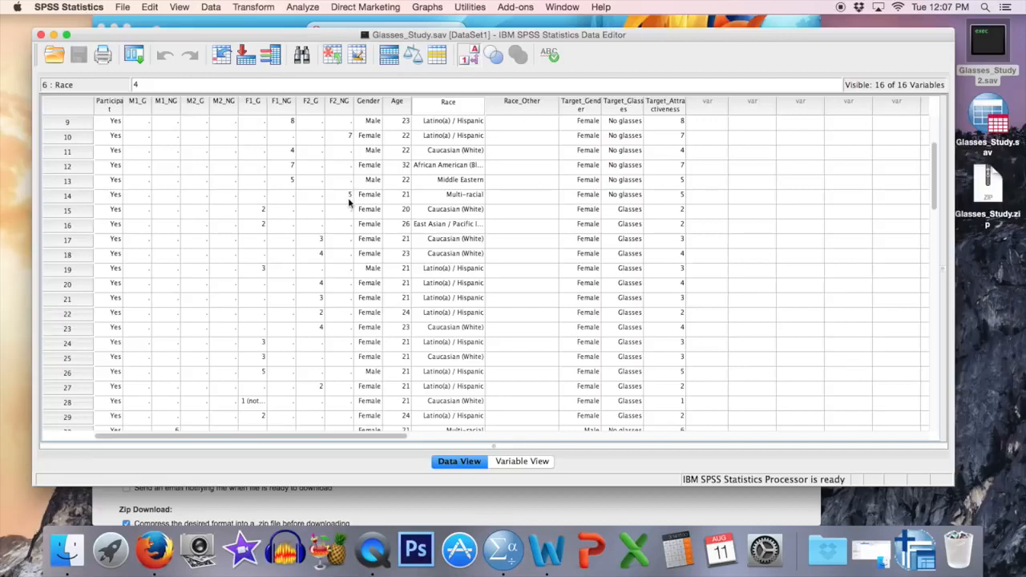
scroll(285, 170, "up", 4)
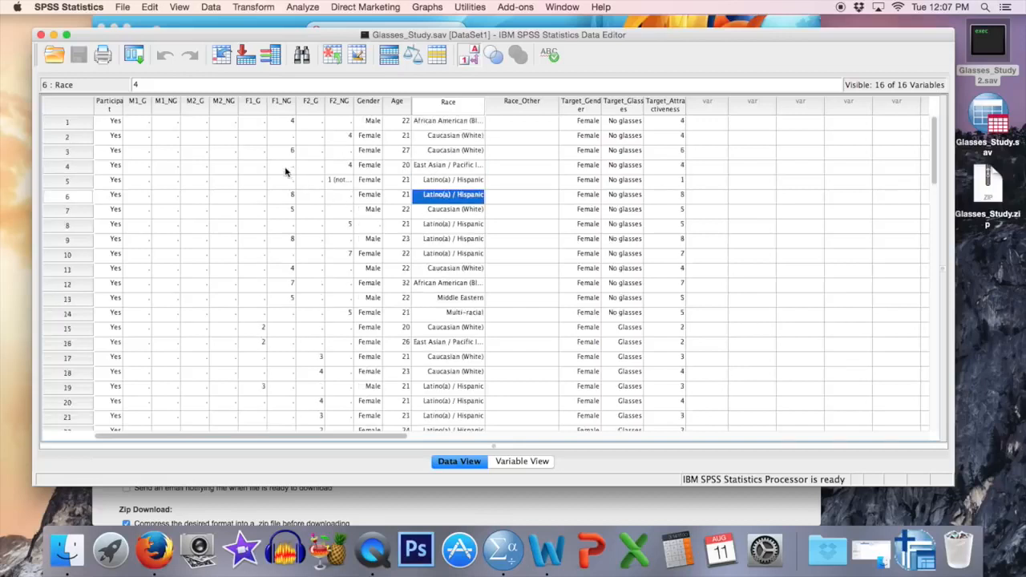
scroll(348, 235, "down", 5)
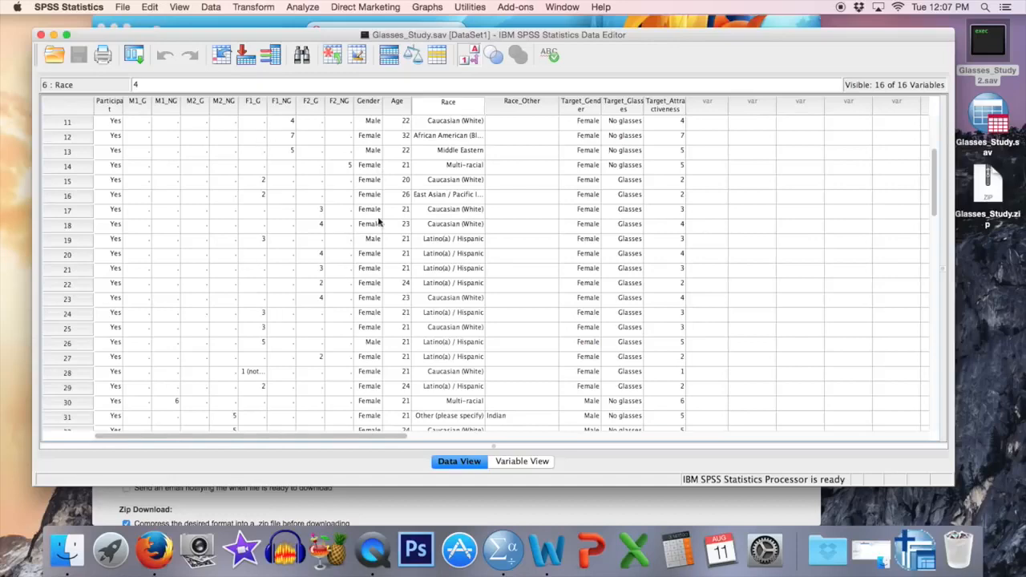
scroll(298, 258, "down", 9)
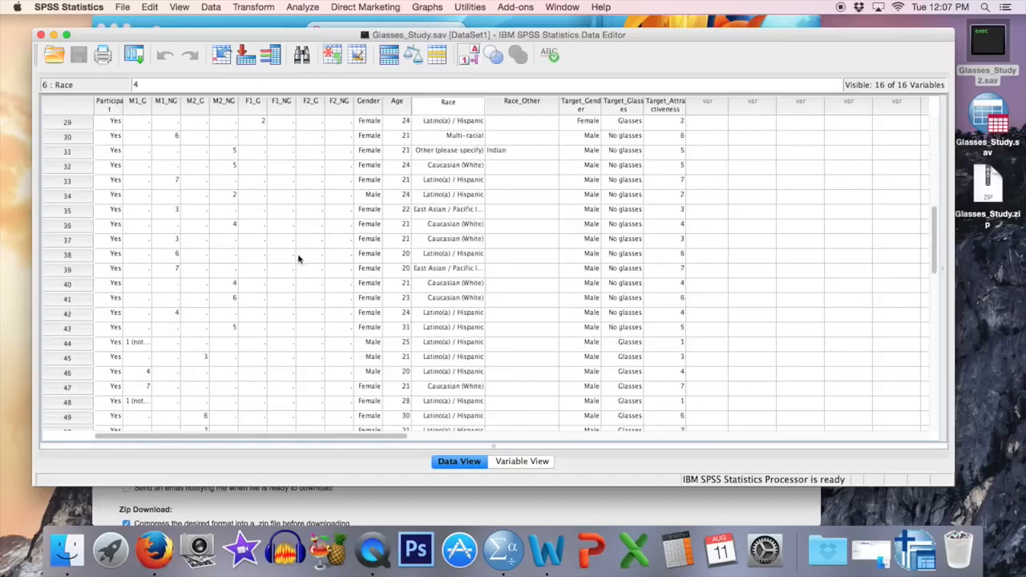
scroll(211, 225, "down", 6)
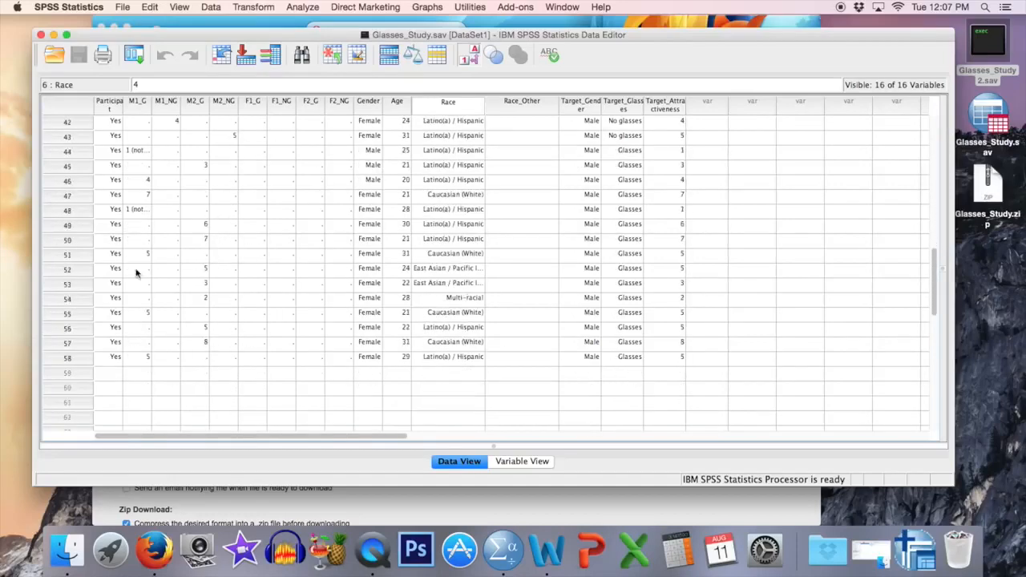
scroll(189, 287, "up", 20)
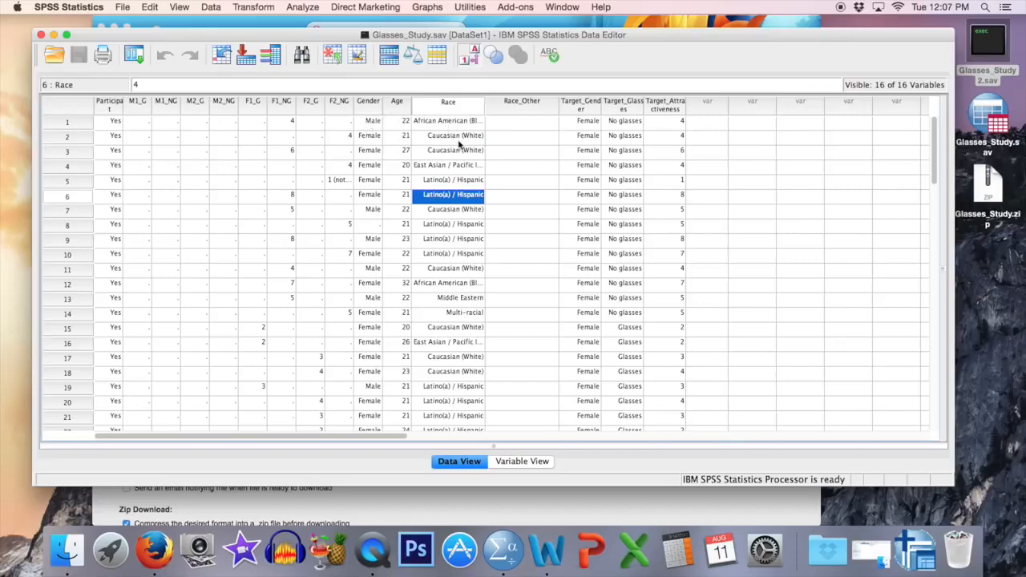
Step: Inspect the Race and Race_Other entries of case 31, including the list of available race categories
scroll(460, 142, "down", 5)
scroll(460, 143, "down", 3)
left_click(508, 259)
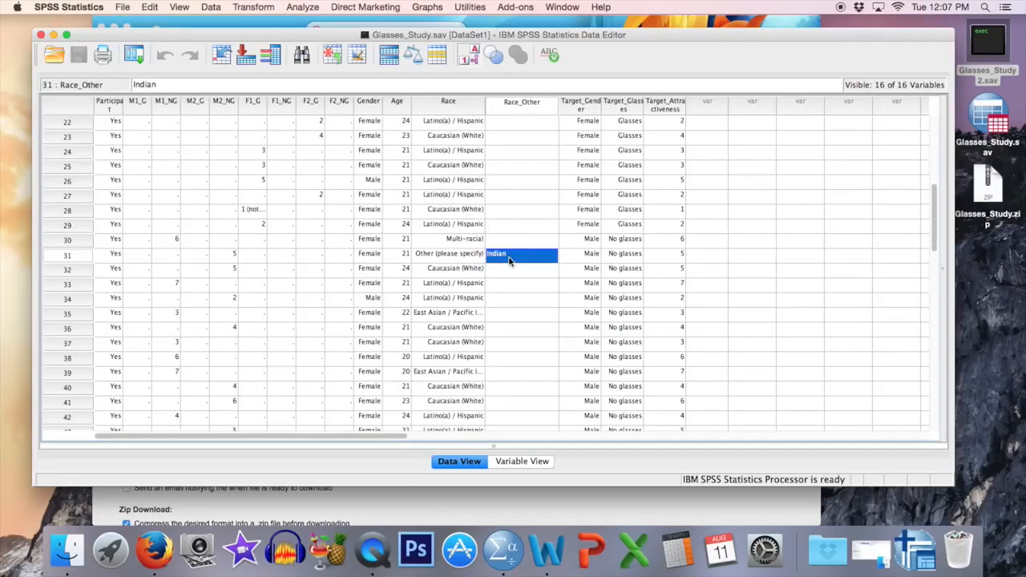
left_click(477, 259)
double_click(479, 255)
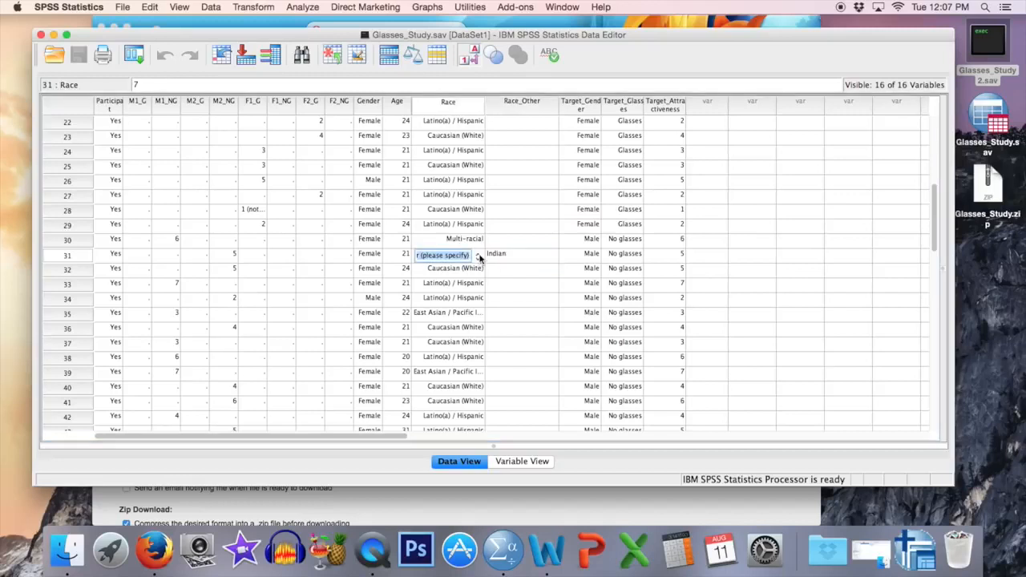
left_click(478, 256)
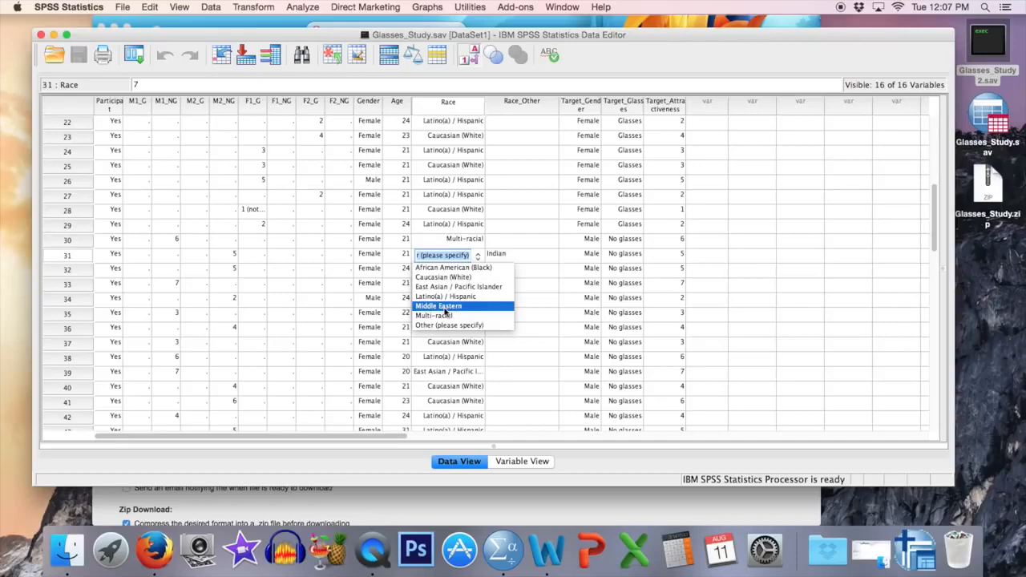
left_click(531, 256)
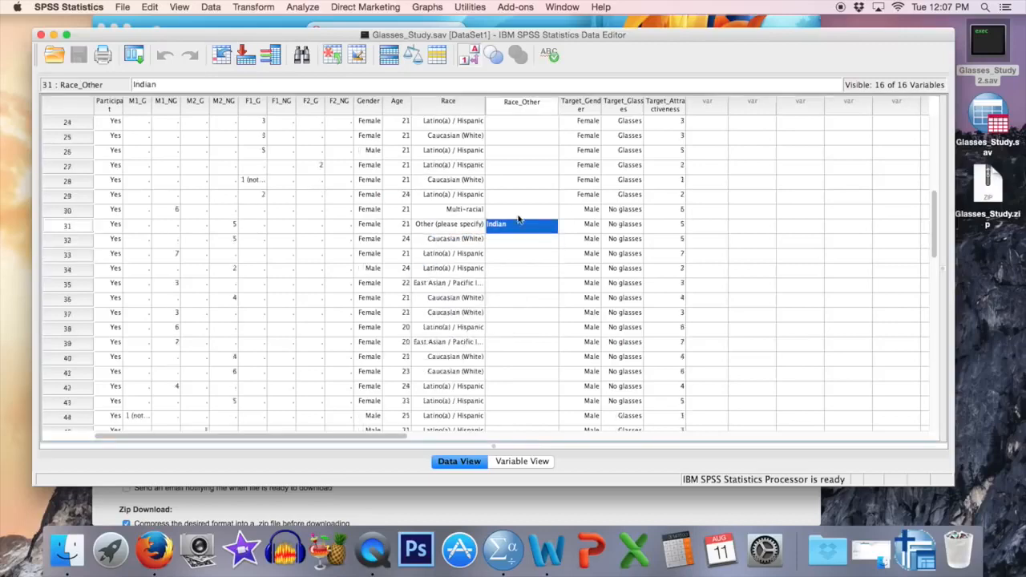
scroll(519, 229, "up", 10)
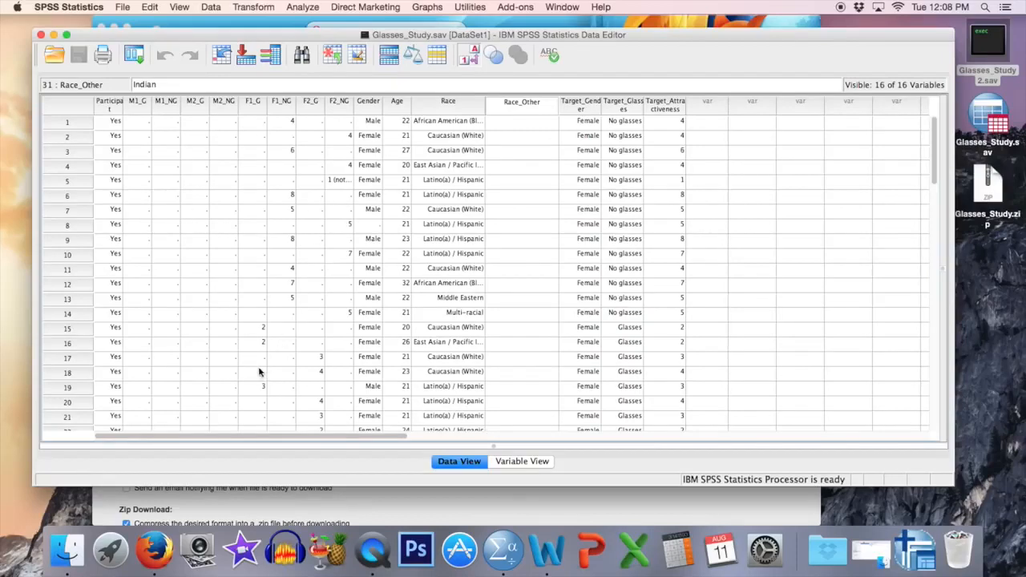
Step: Check the value labels of Target_Gender and Target_Glasses in Variable View, closing both without changes, and look over the Target_Attractiveness row
left_click(508, 464)
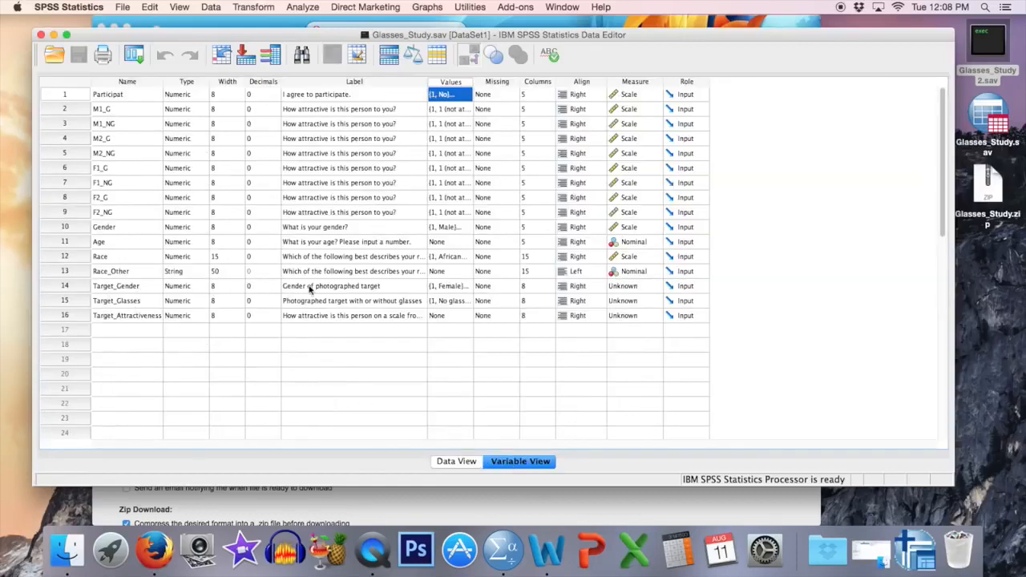
left_click(468, 286)
left_click(469, 286)
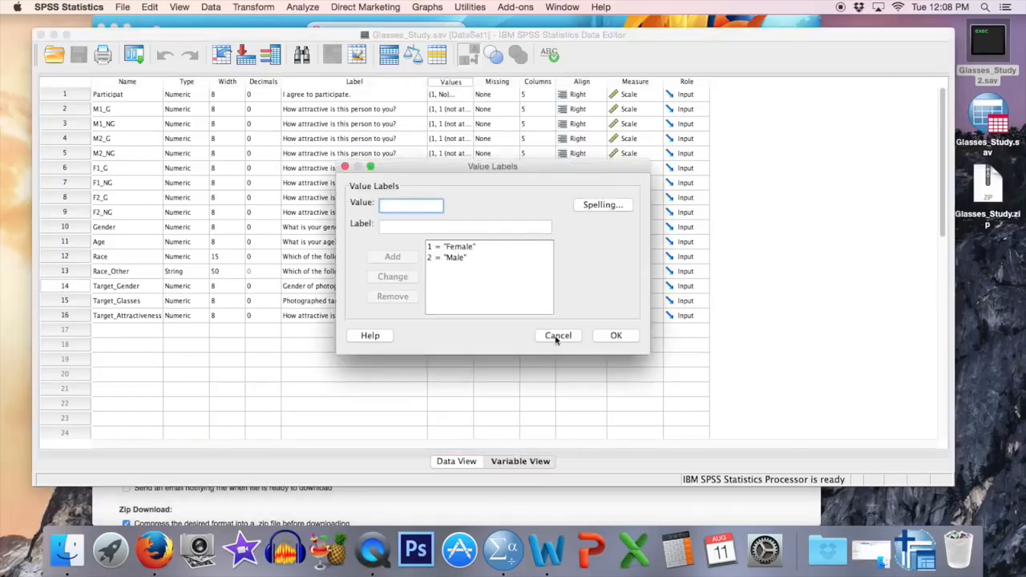
left_click(557, 337)
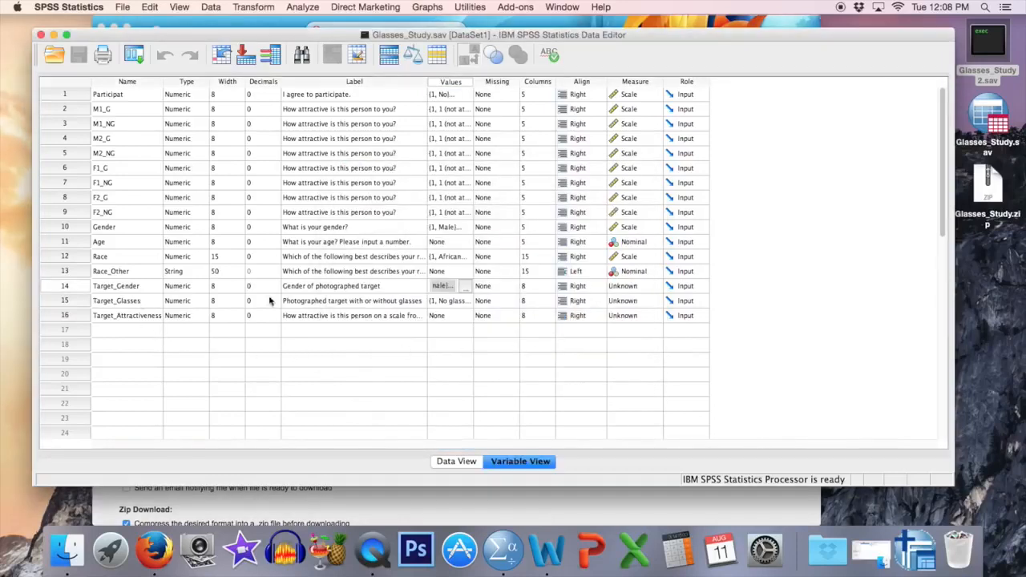
left_click(467, 301)
left_click(467, 301)
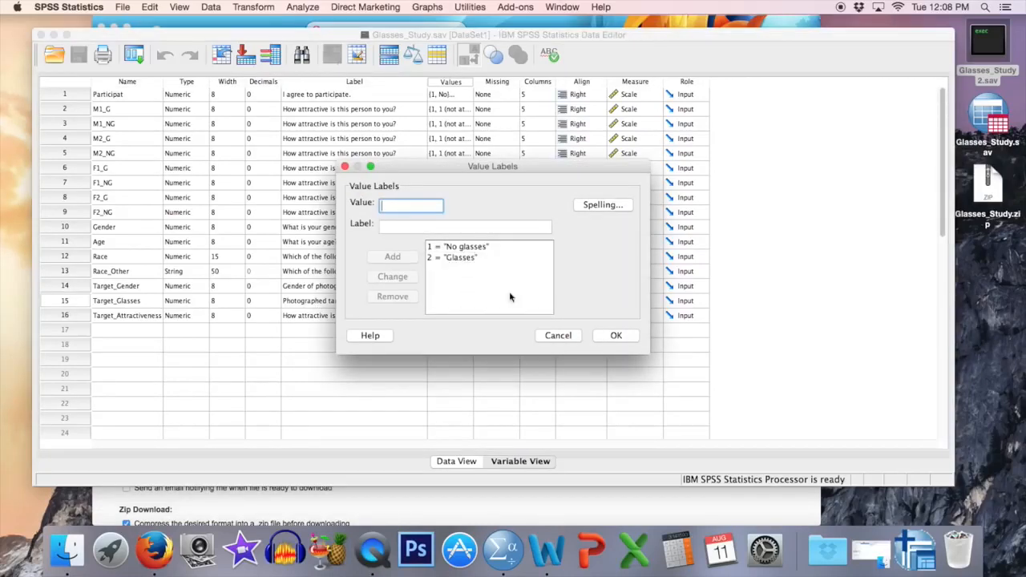
left_click(556, 337)
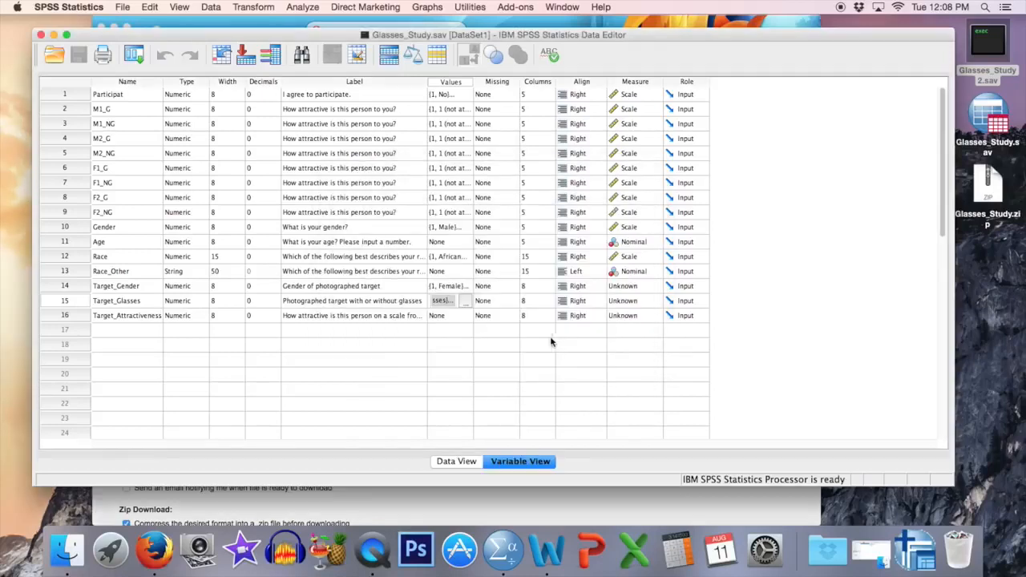
left_click(160, 316)
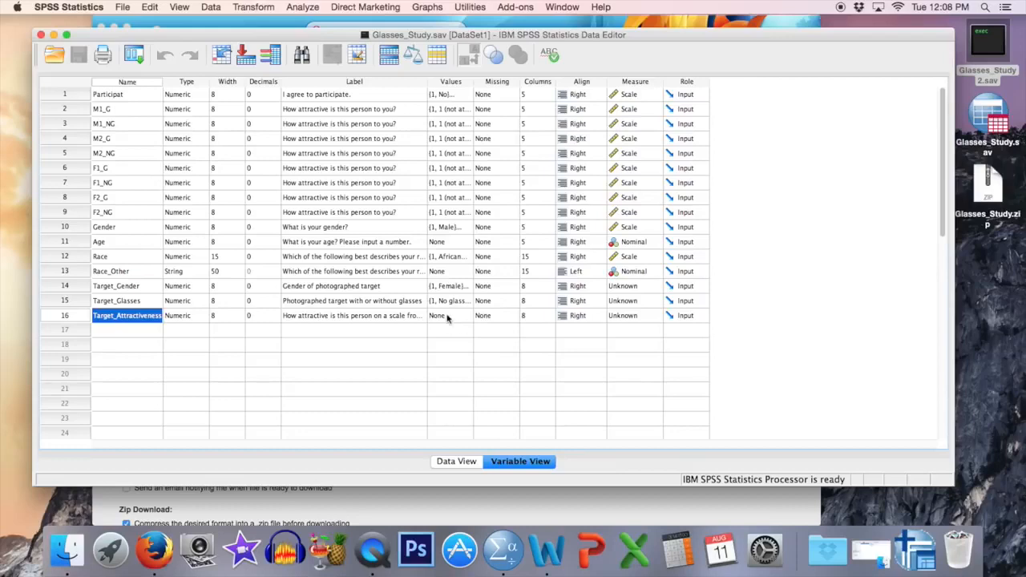
Step: Return to Data View, narrow the window around the last three variables, and examine the Target_Gender, Target_Glasses and Target_Attractiveness columns
left_click(452, 465)
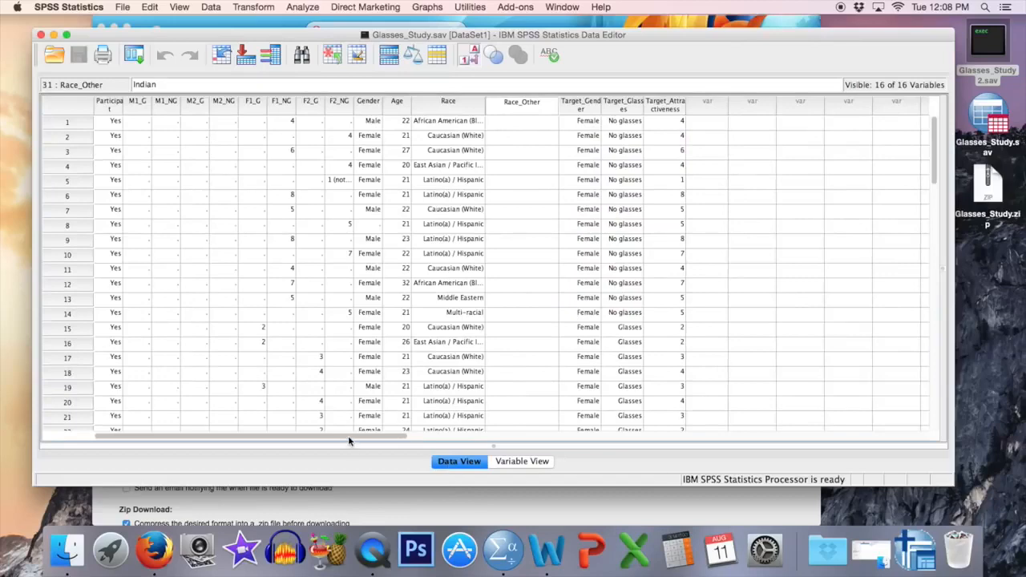
left_click_drag(348, 435, 524, 441)
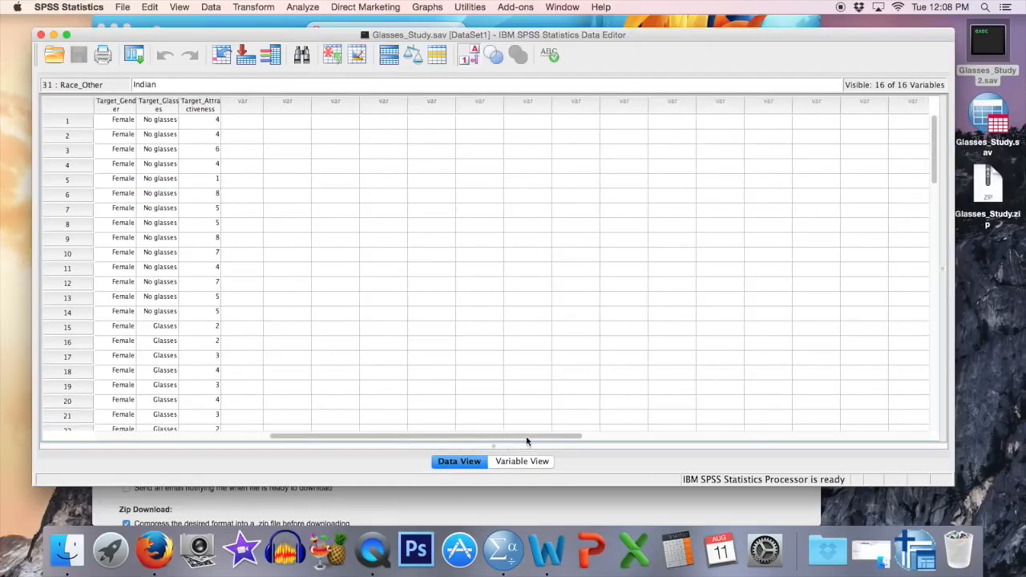
left_click_drag(950, 484, 354, 511)
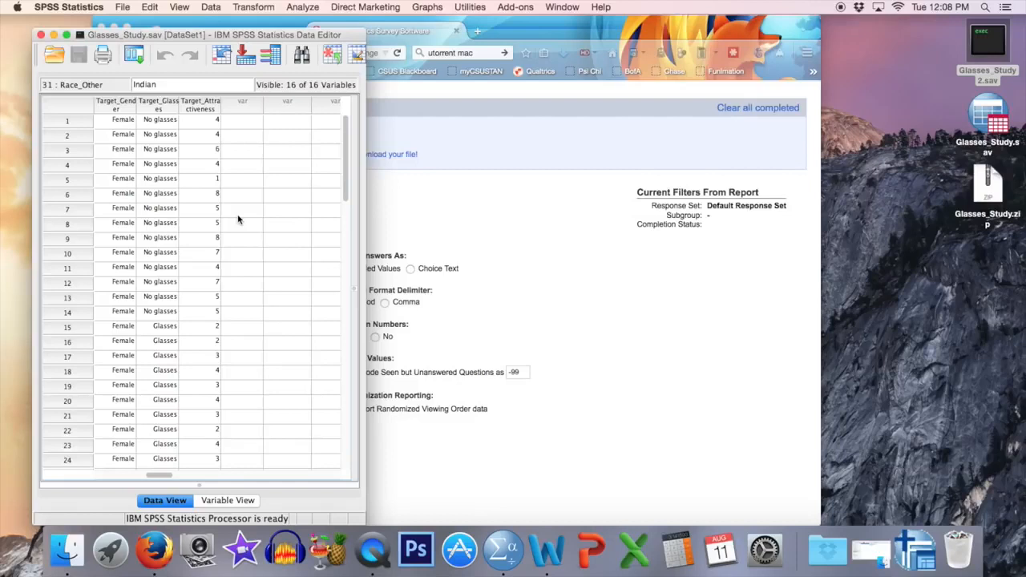
left_click(116, 110)
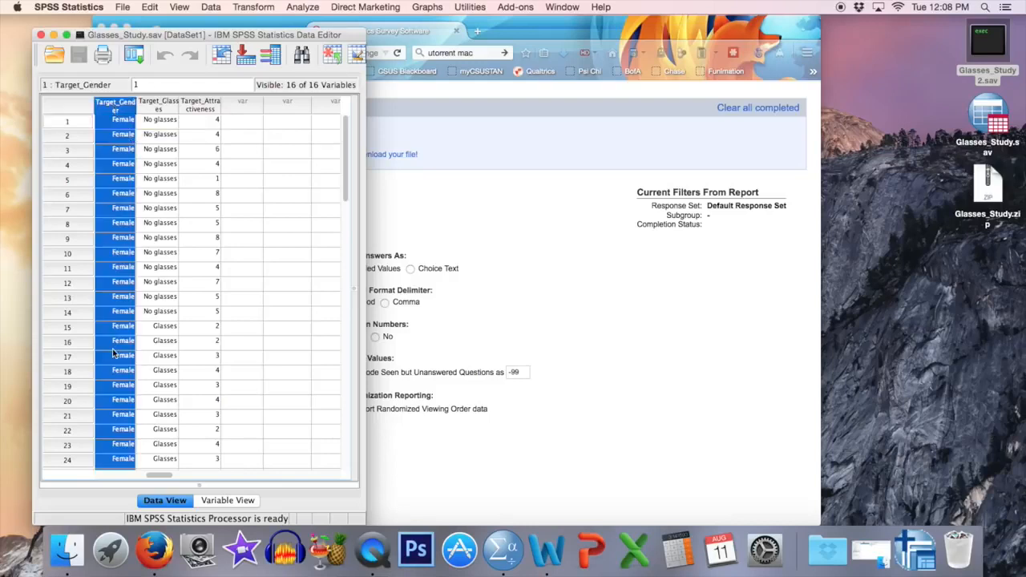
left_click(155, 108)
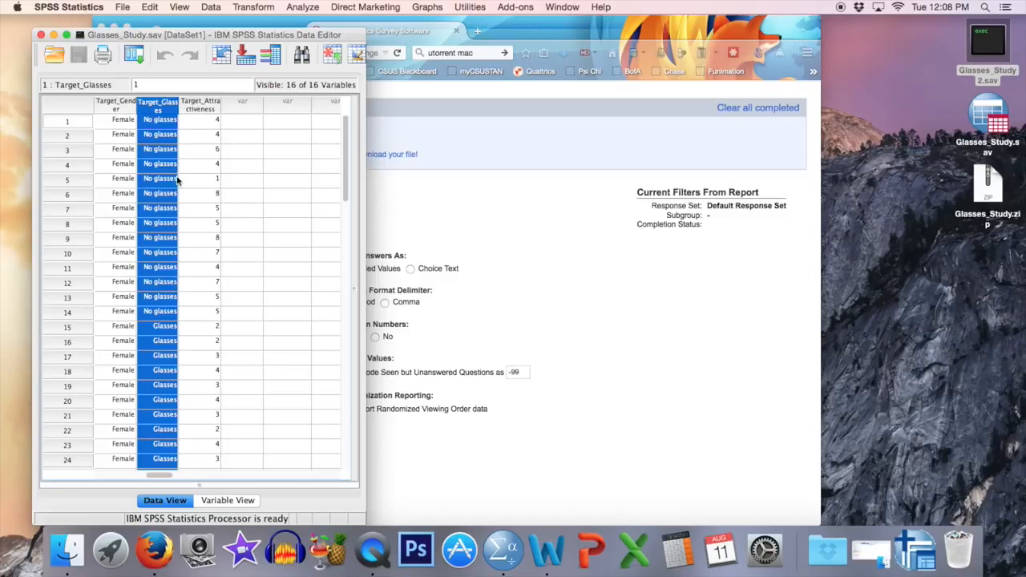
left_click(204, 106)
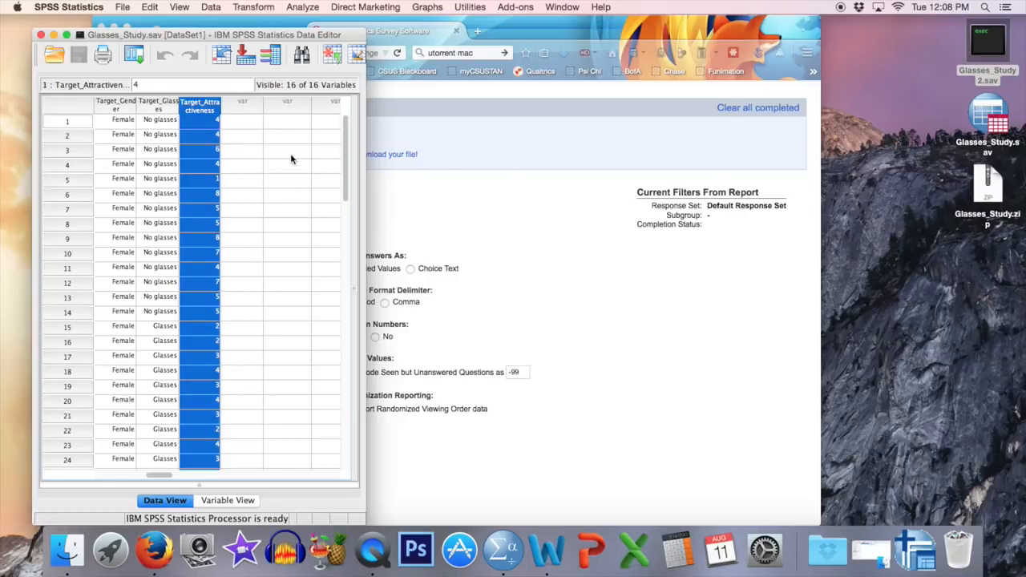
left_click(206, 398)
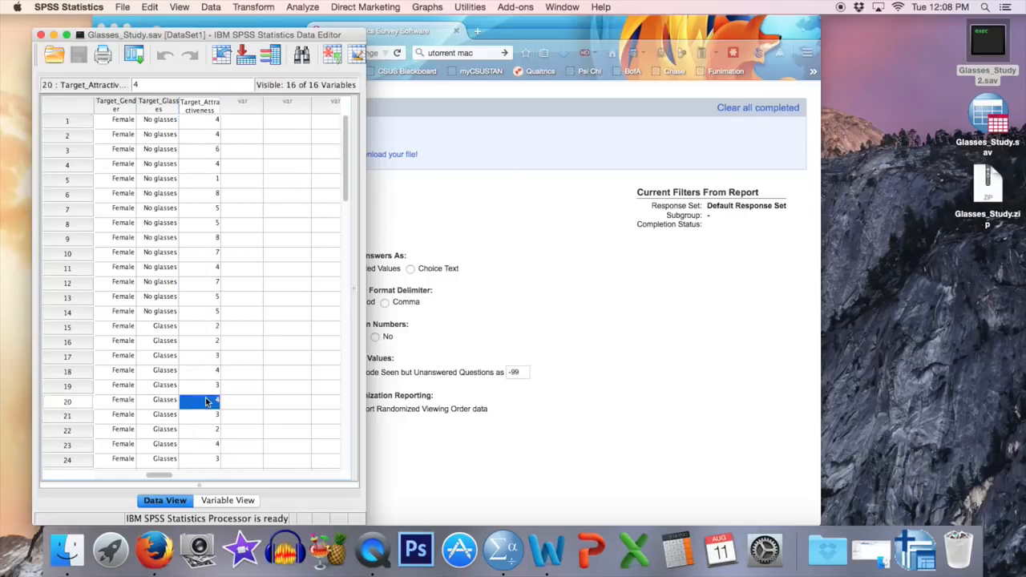
Step: Widen the data window to fit all variables and compare the original rating columns with the three target columns
scroll(206, 396, "left", 10)
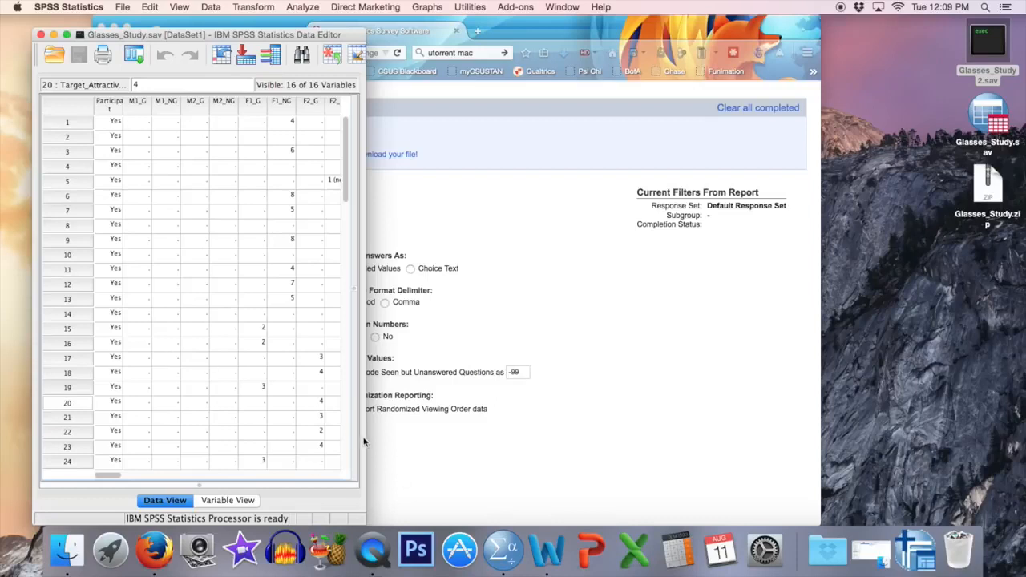
left_click_drag(372, 436, 719, 429)
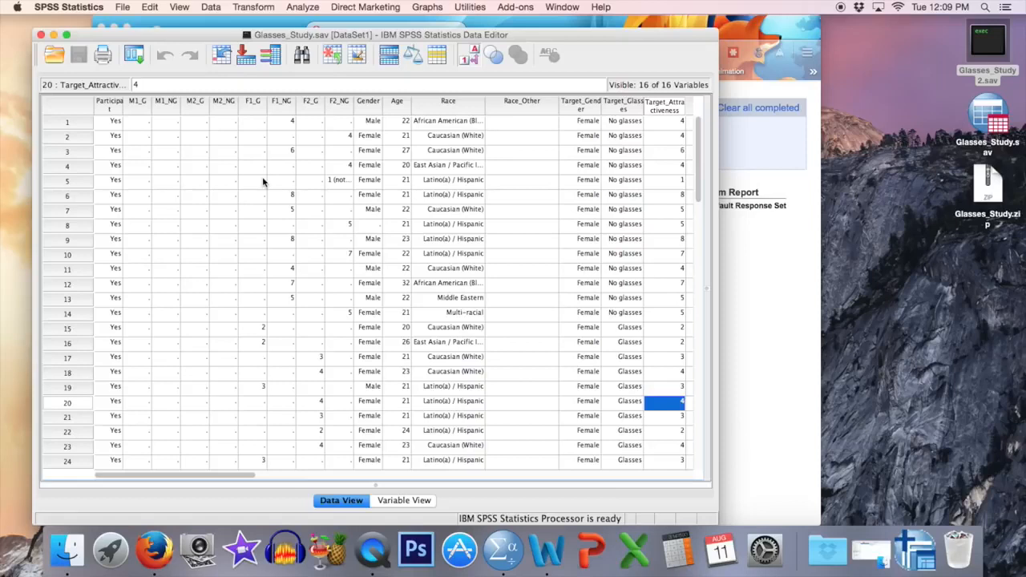
scroll(381, 187, "right", 10)
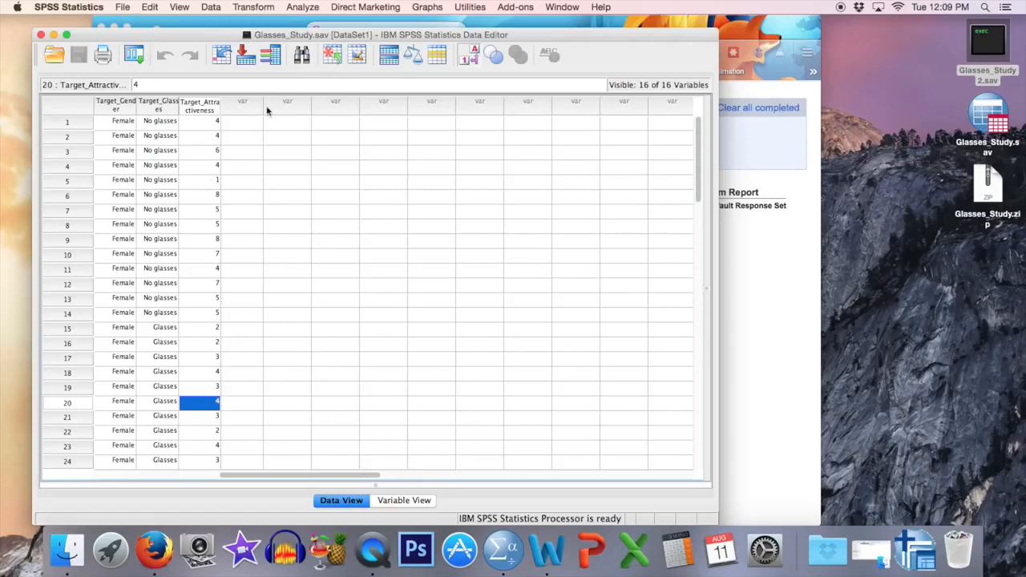
Step: Start a General Linear Model Univariate analysis with Target_Attractiveness as the dependent variable
left_click(303, 7)
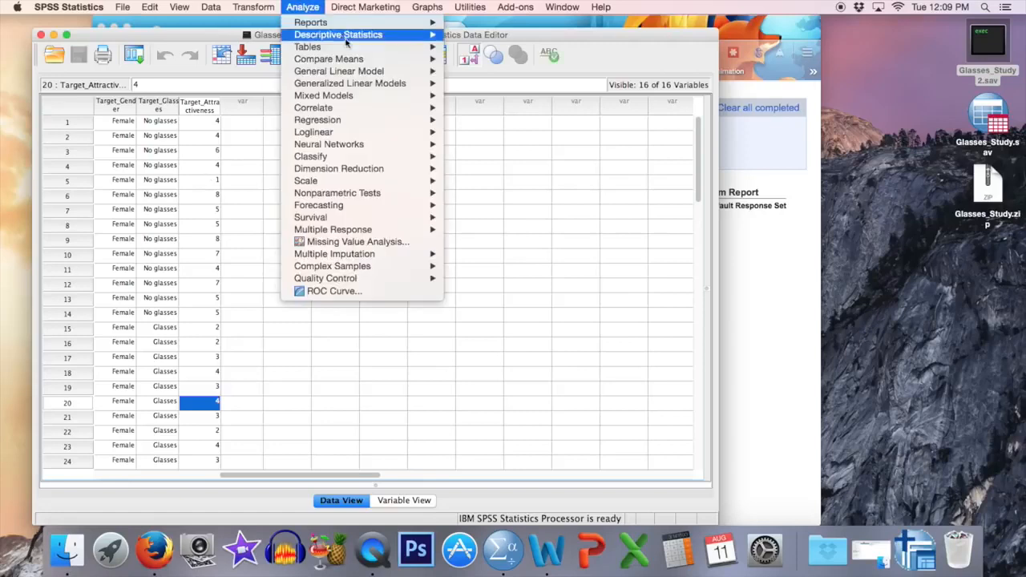
mouse_move(366, 75)
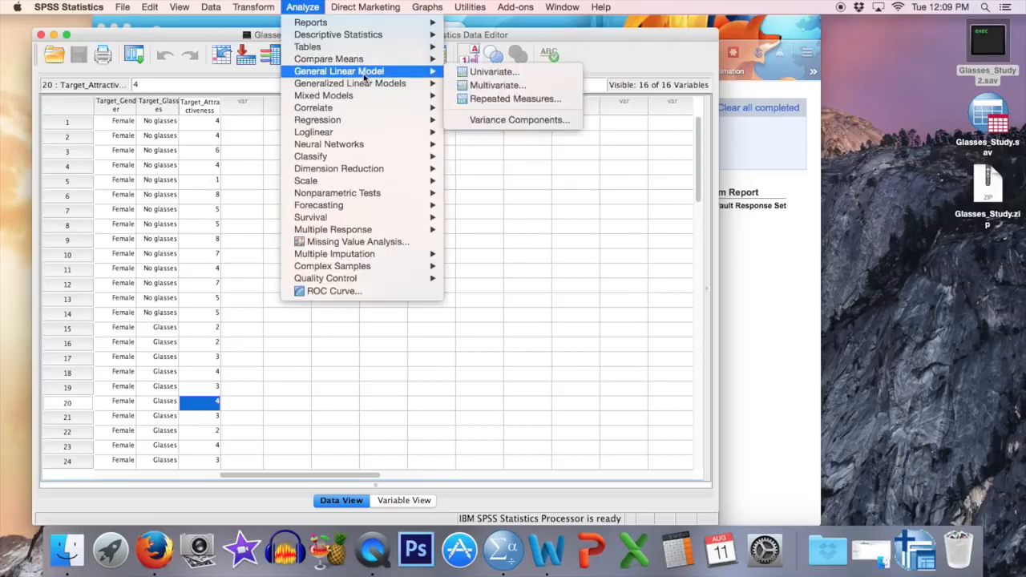
left_click(497, 72)
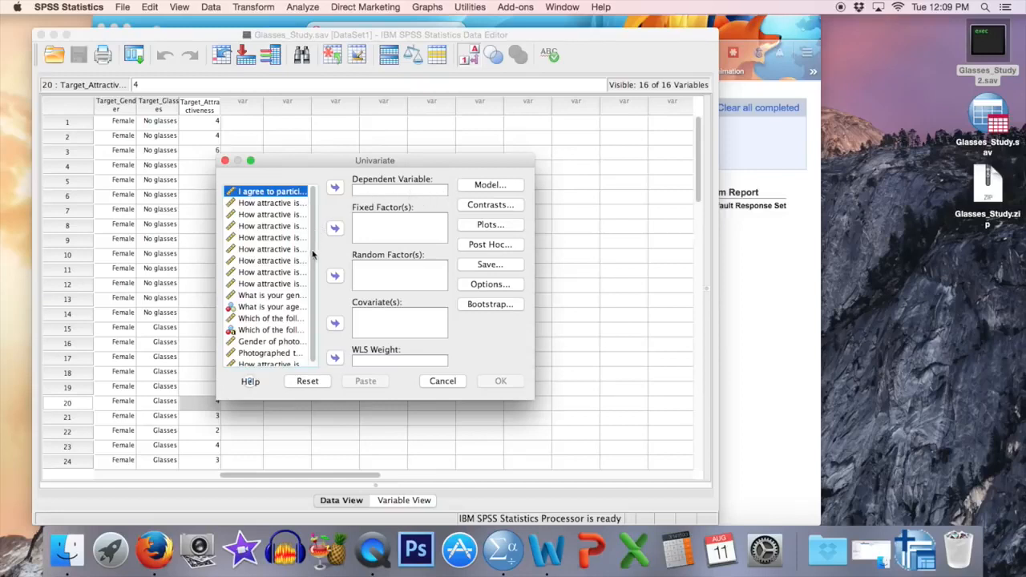
left_click(261, 365)
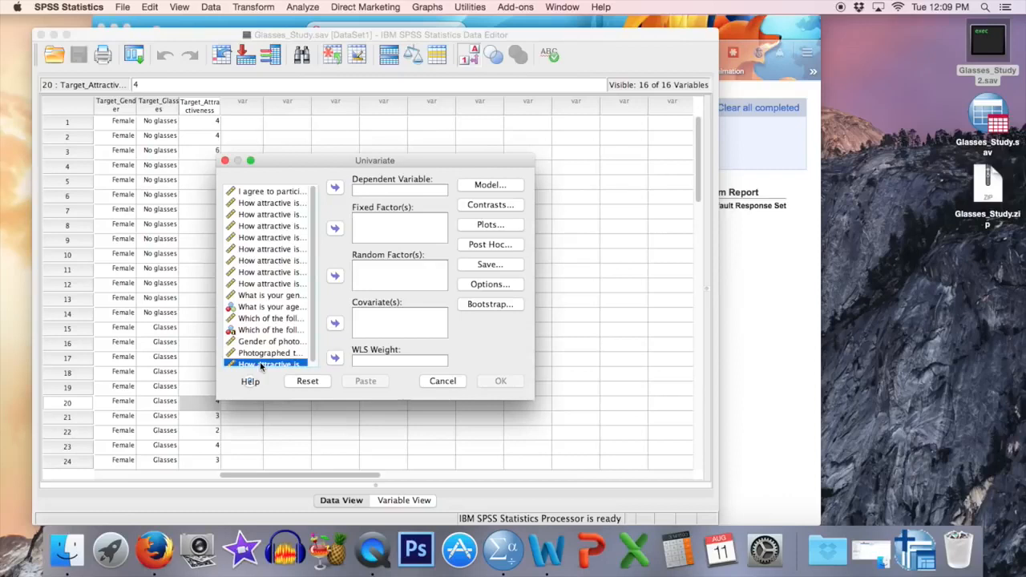
left_click(336, 188)
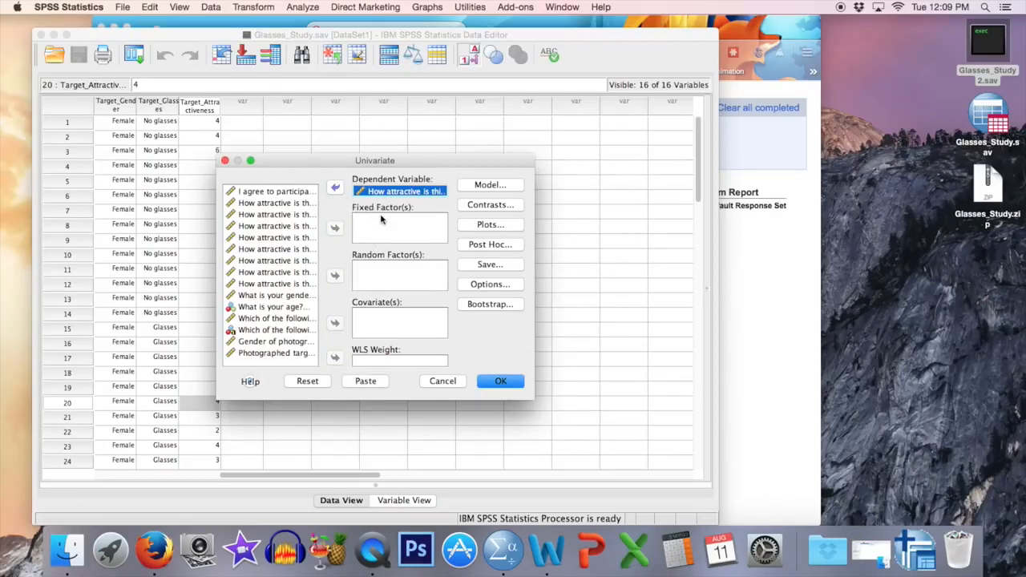
Step: Assign Target_Gender and Target_Glasses as the fixed factors of the univariate analysis
left_click(271, 346)
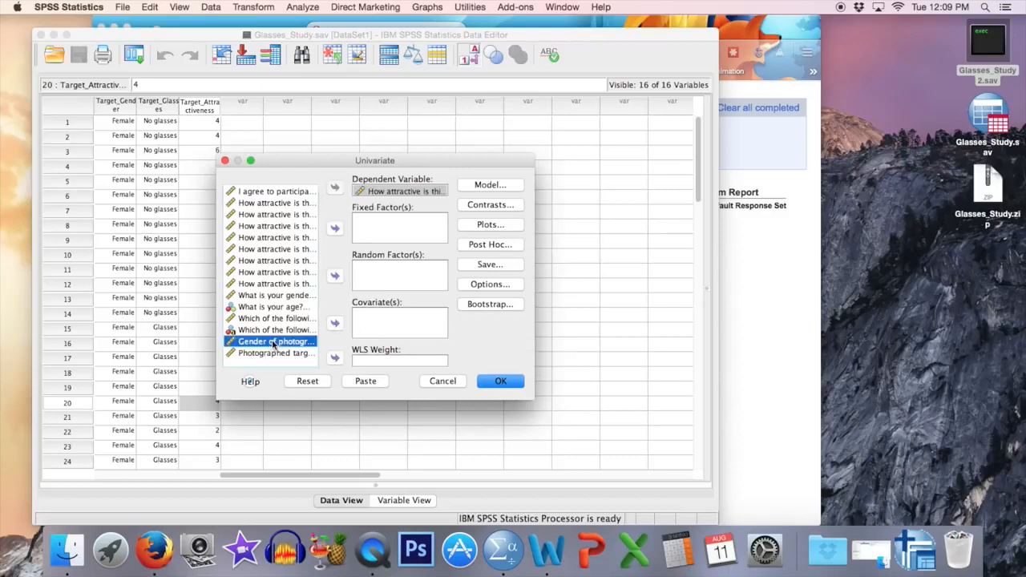
left_click(335, 228)
left_click(273, 342)
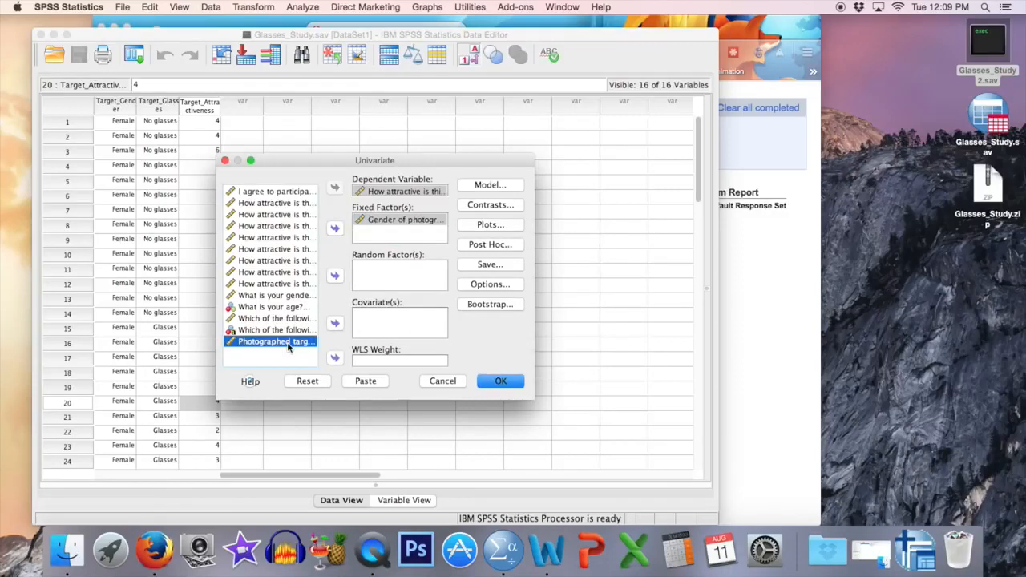
left_click(334, 231)
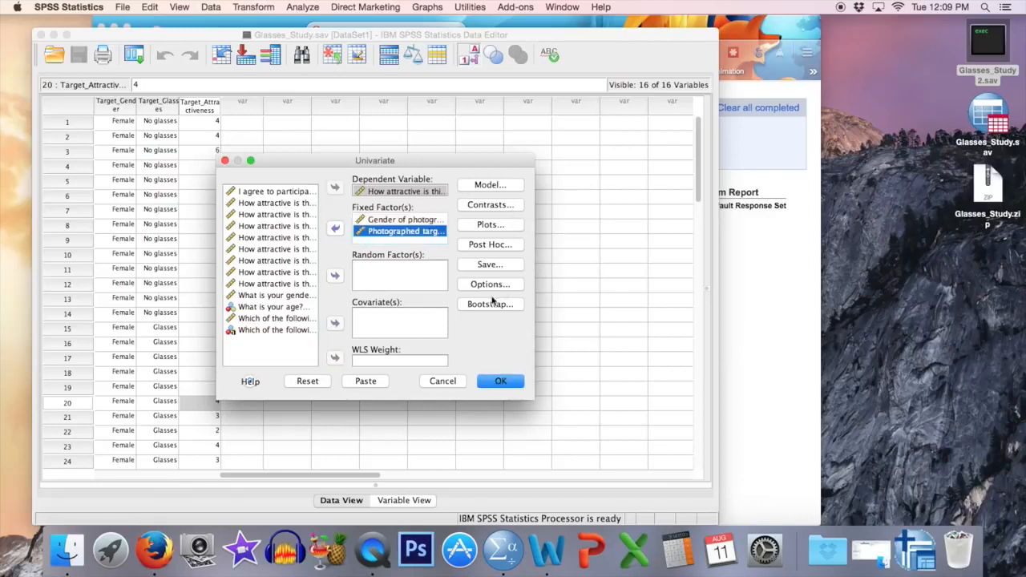
Step: Add a profile plot with Target_Gender on the horizontal axis and Target_Glasses as separate lines
left_click(487, 225)
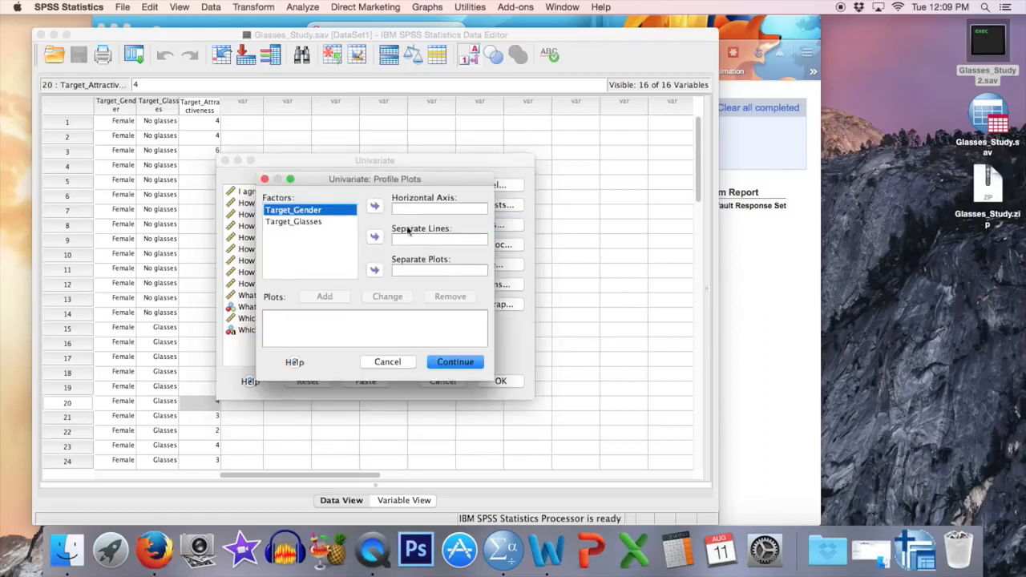
left_click(375, 206)
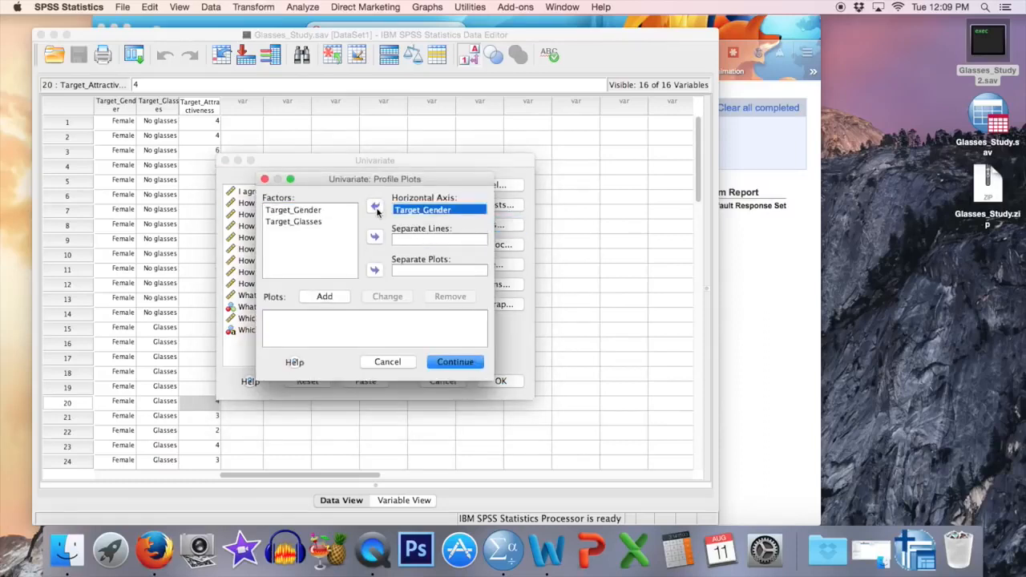
left_click(316, 222)
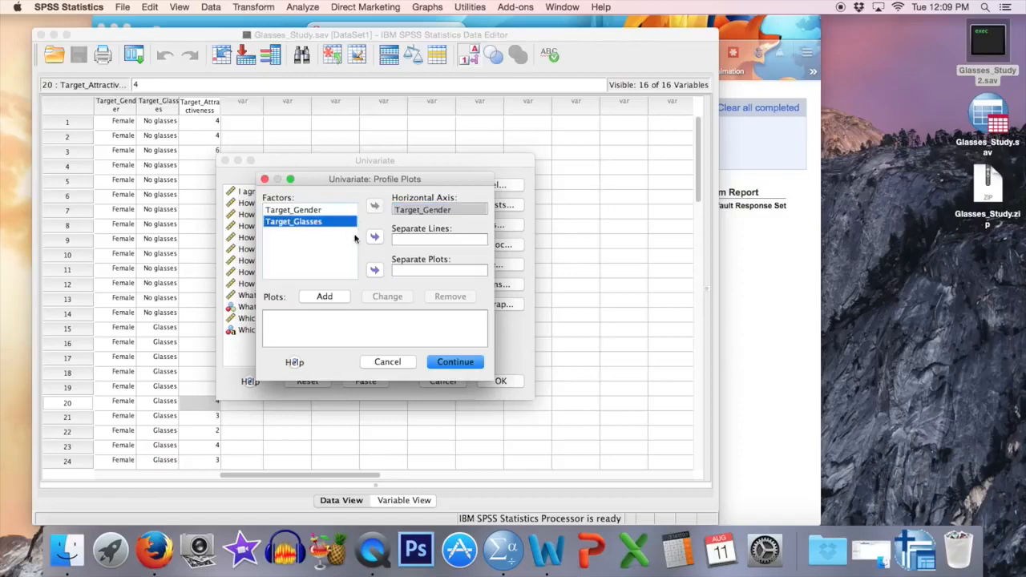
left_click(374, 237)
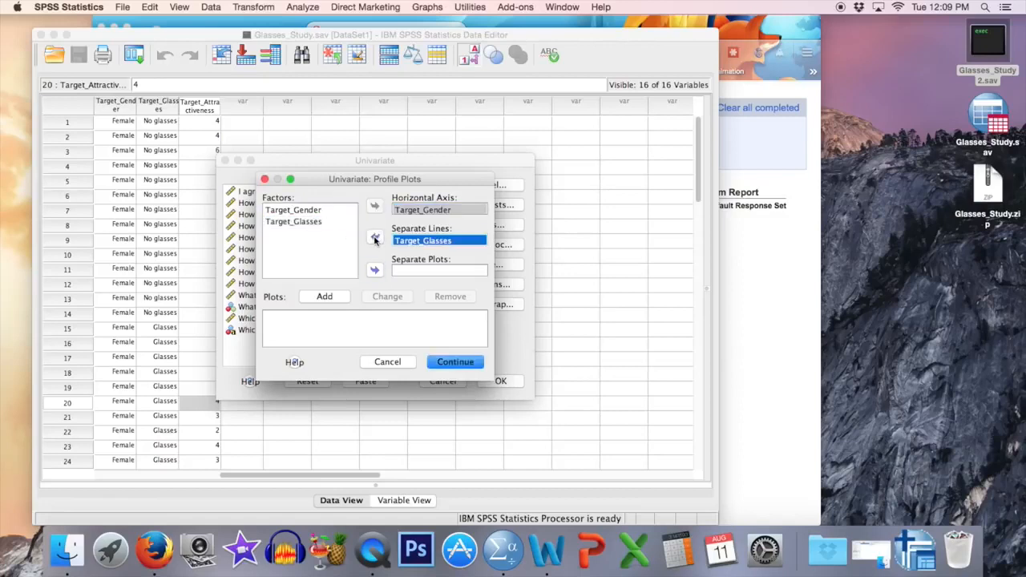
left_click(338, 297)
Step: Add a second profile plot with Target_Glasses on the horizontal axis and Target_Gender as separate lines, and accept the plots
left_click(322, 222)
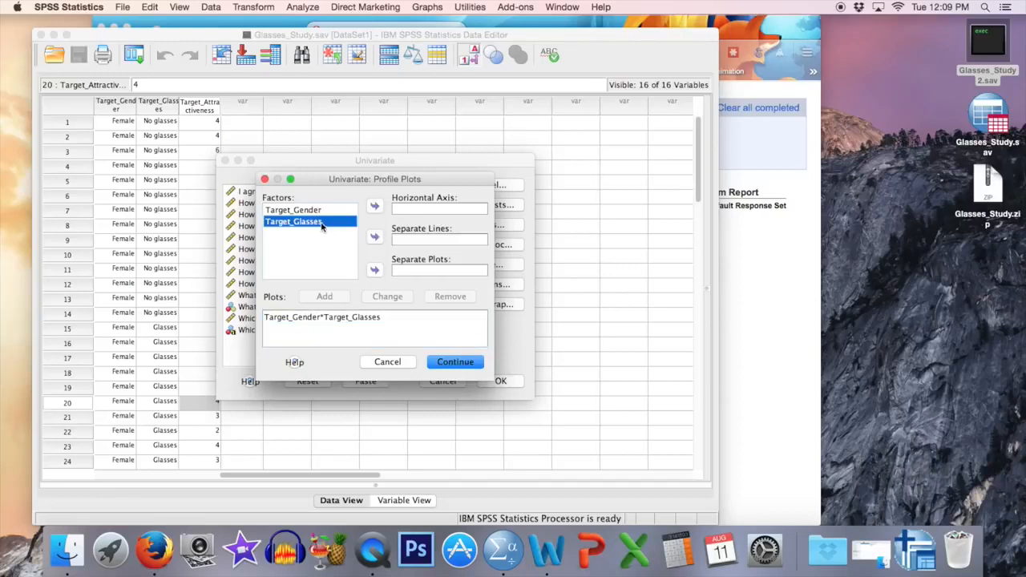
left_click(375, 207)
left_click(324, 211)
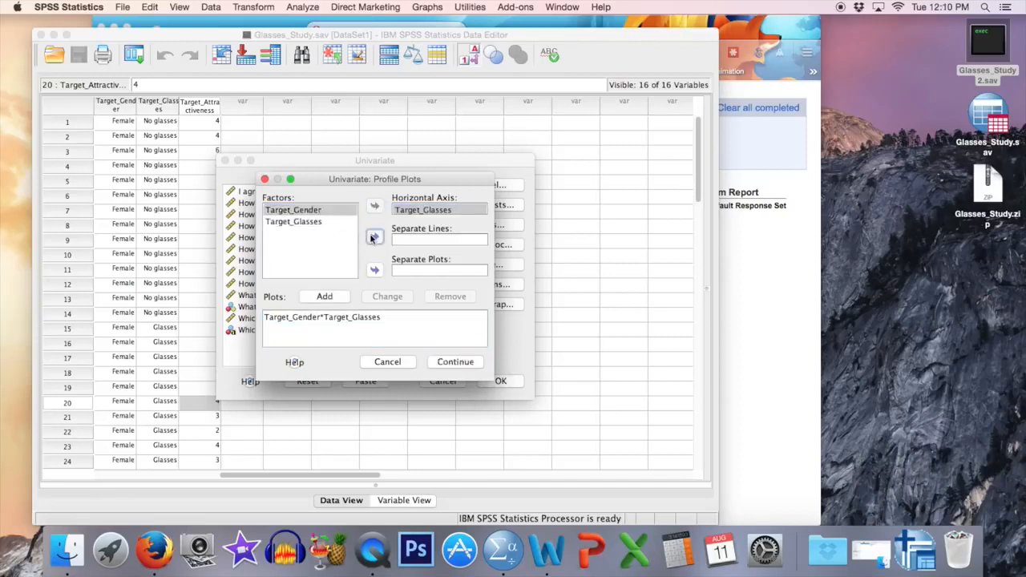
left_click(374, 237)
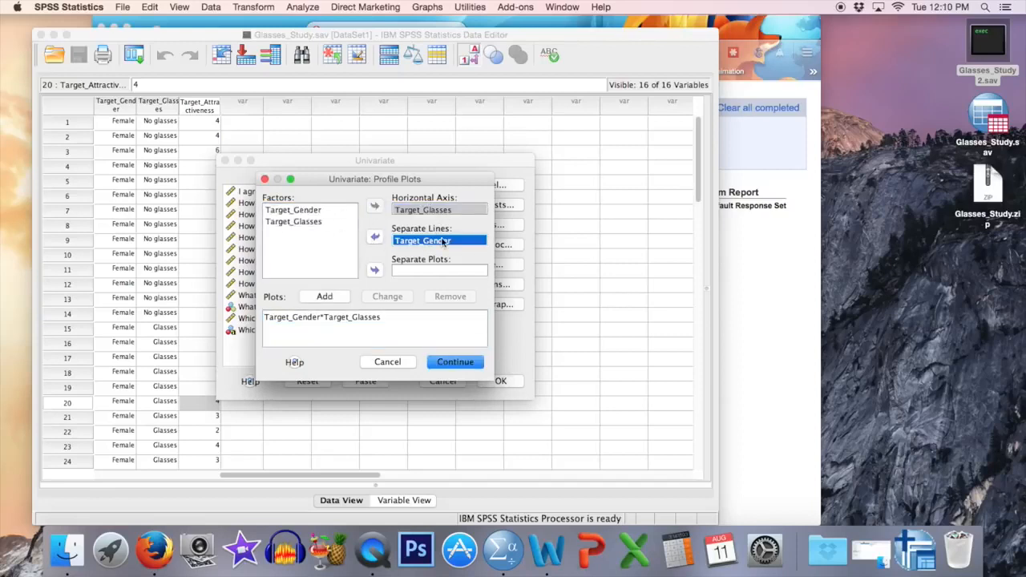
left_click(343, 301)
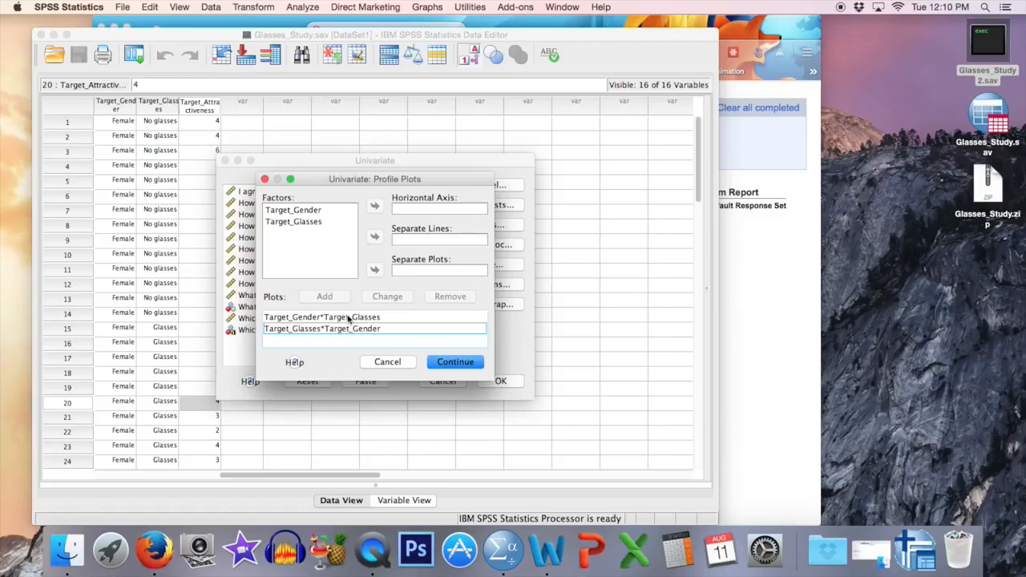
left_click(461, 365)
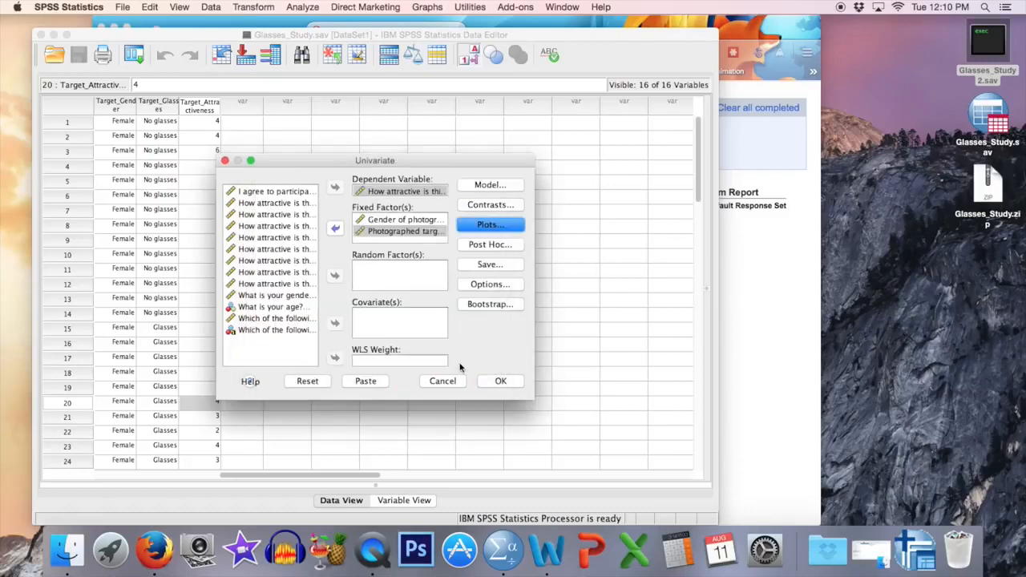
Step: Request descriptive statistics for the univariate analysis and run it
left_click(495, 286)
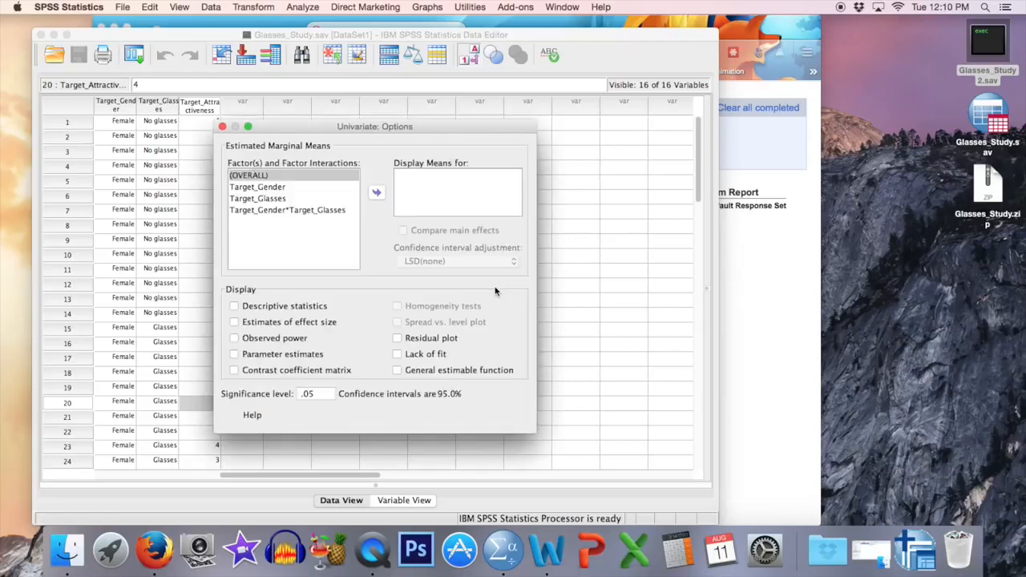
left_click(292, 309)
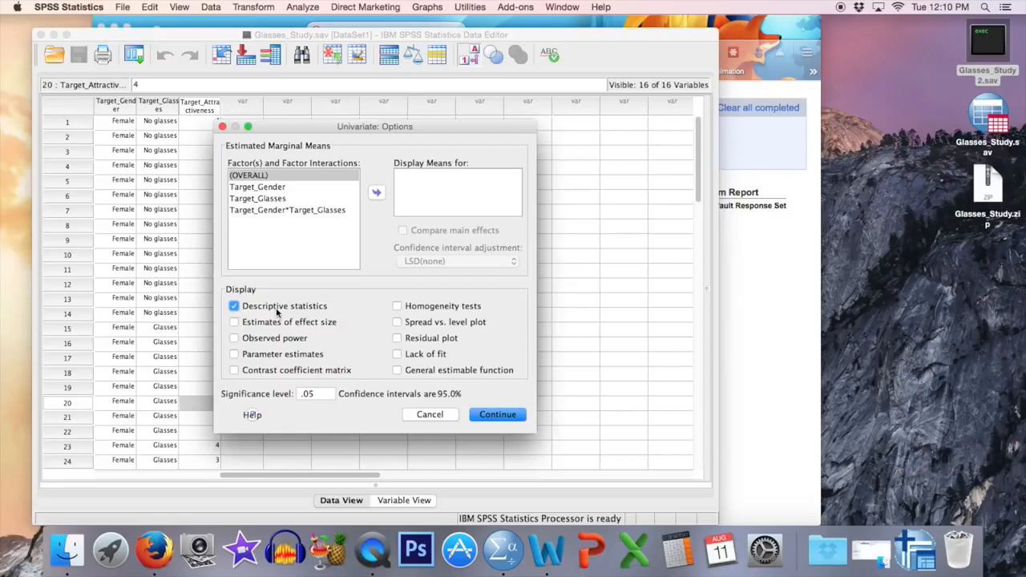
left_click(513, 417)
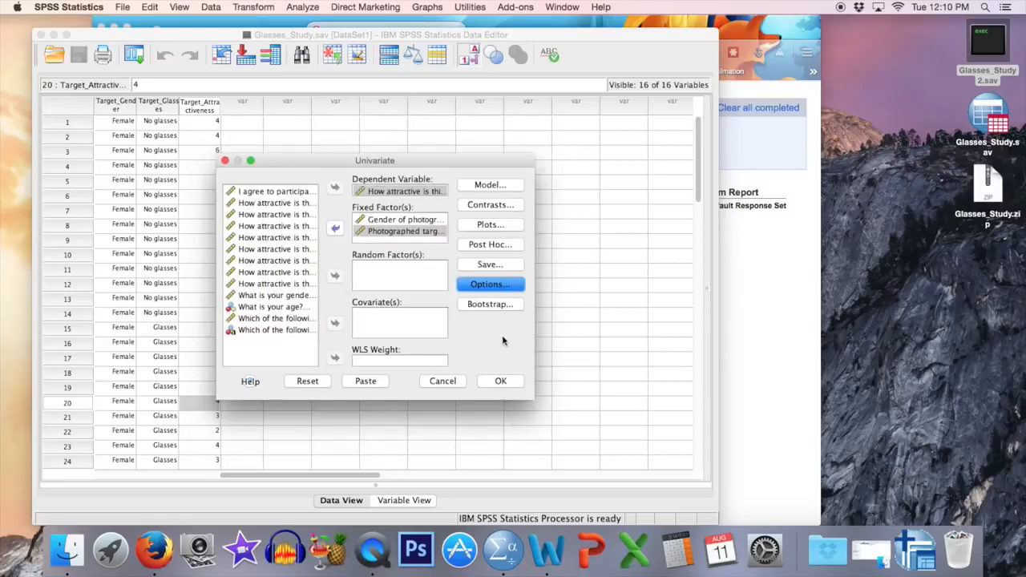
left_click(501, 383)
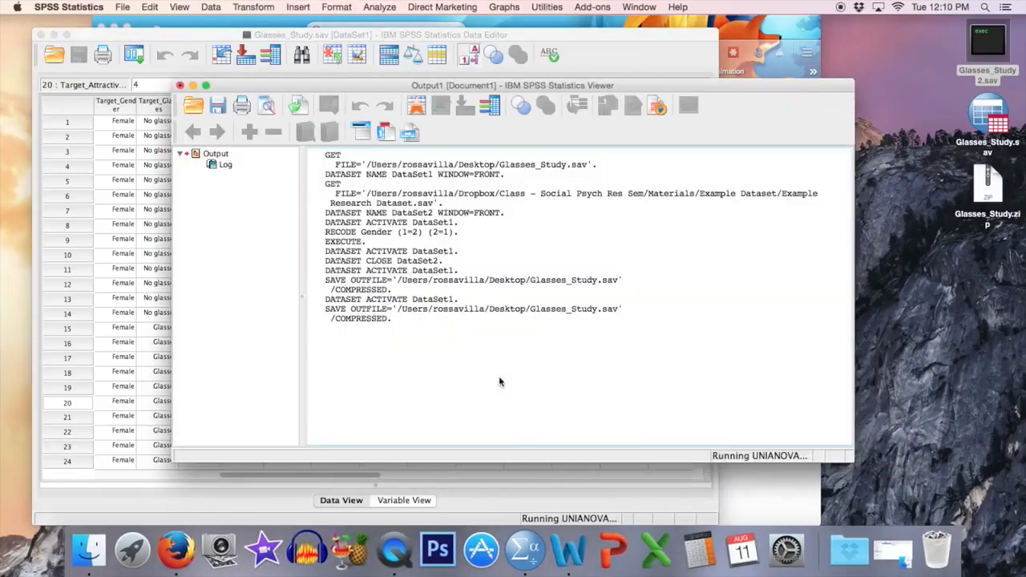
Step: Reposition and resize the output window to leave room beside it, with the Tests of Between-Subjects Effects table in view
left_click_drag(440, 88, 295, 24)
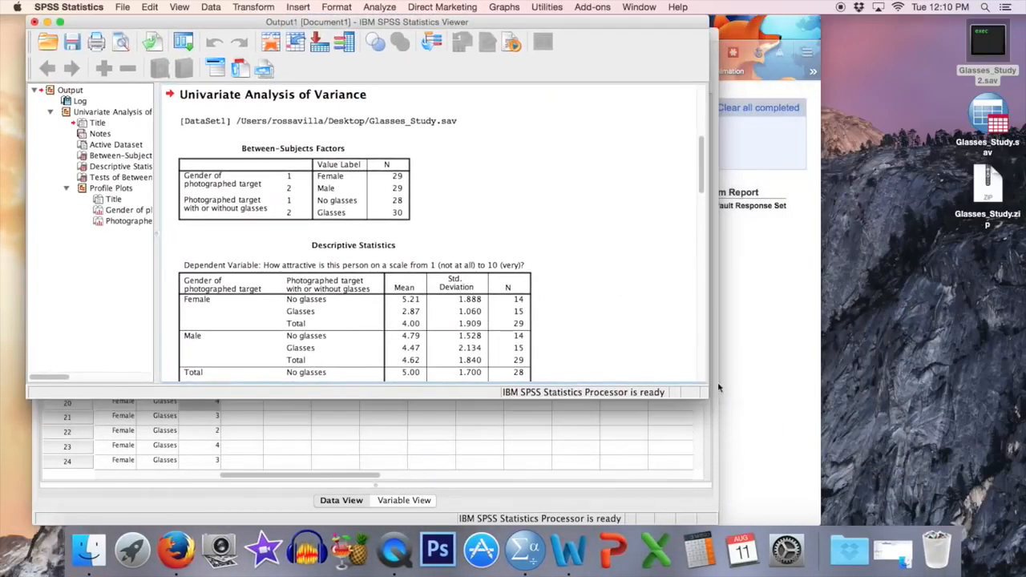
left_click_drag(705, 397, 694, 499)
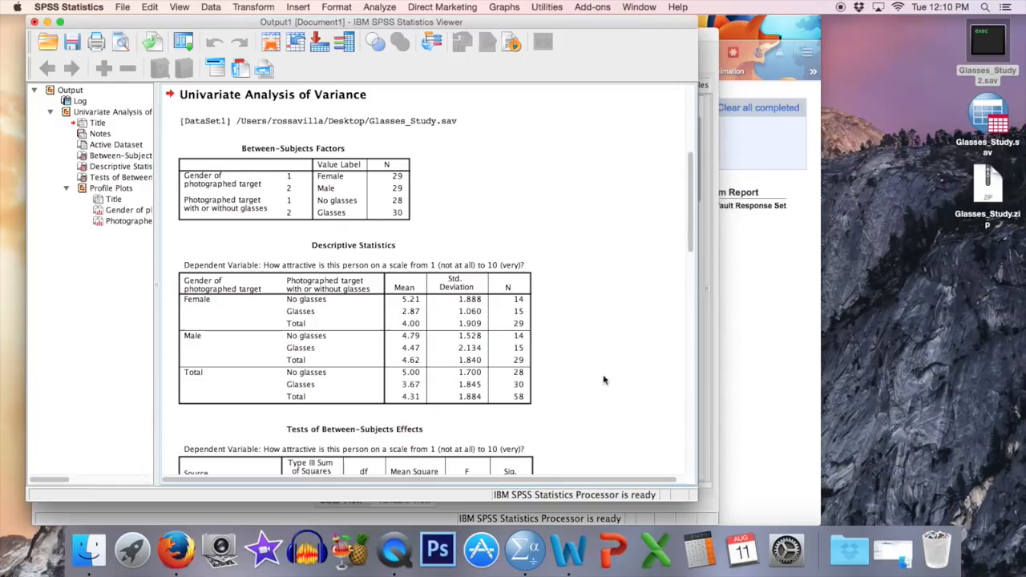
scroll(586, 360, "down", 10)
scroll(585, 360, "up", 3)
left_click(384, 317)
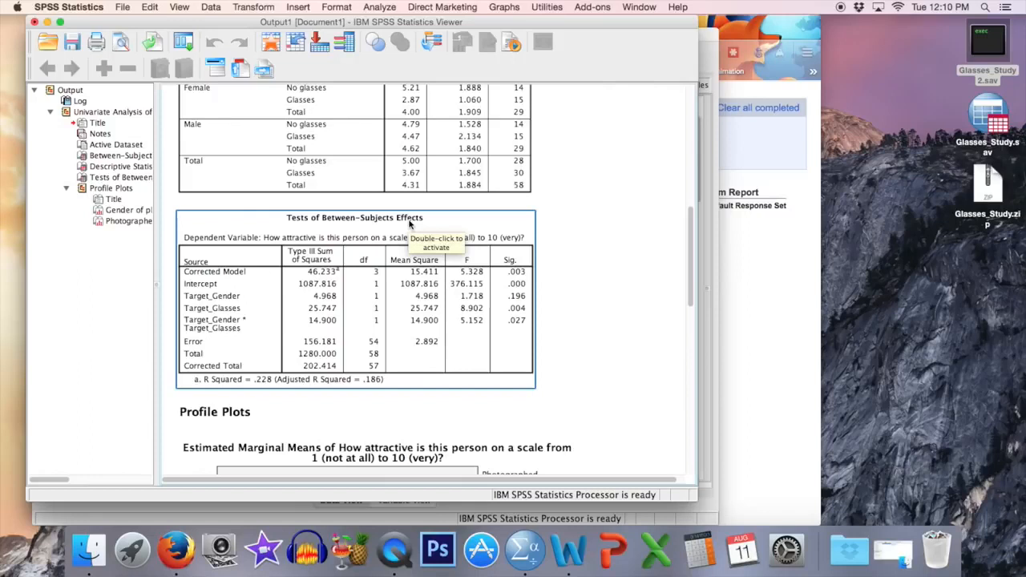
left_click_drag(696, 498, 598, 498)
left_click(377, 369)
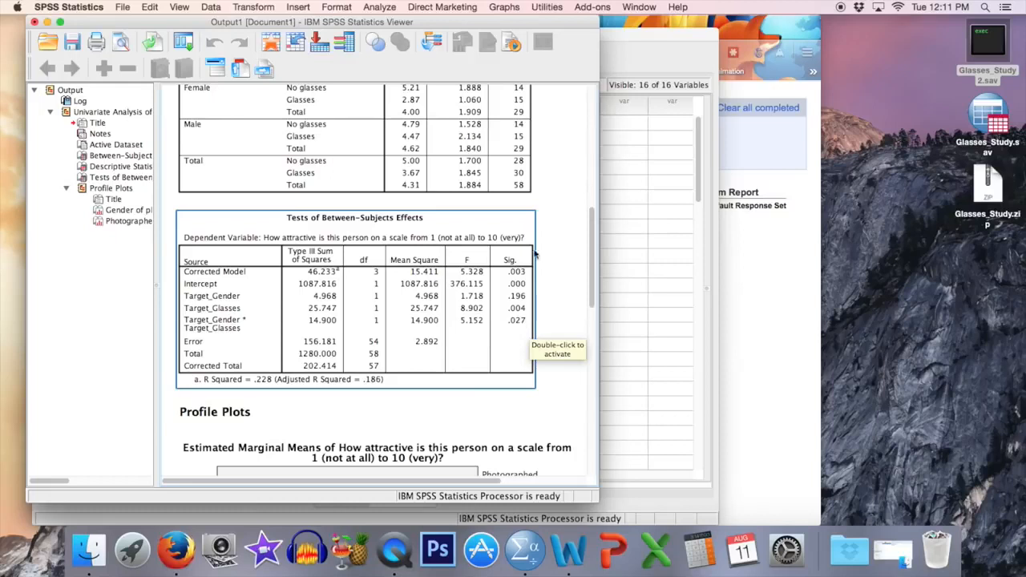
left_click_drag(492, 24, 472, 25)
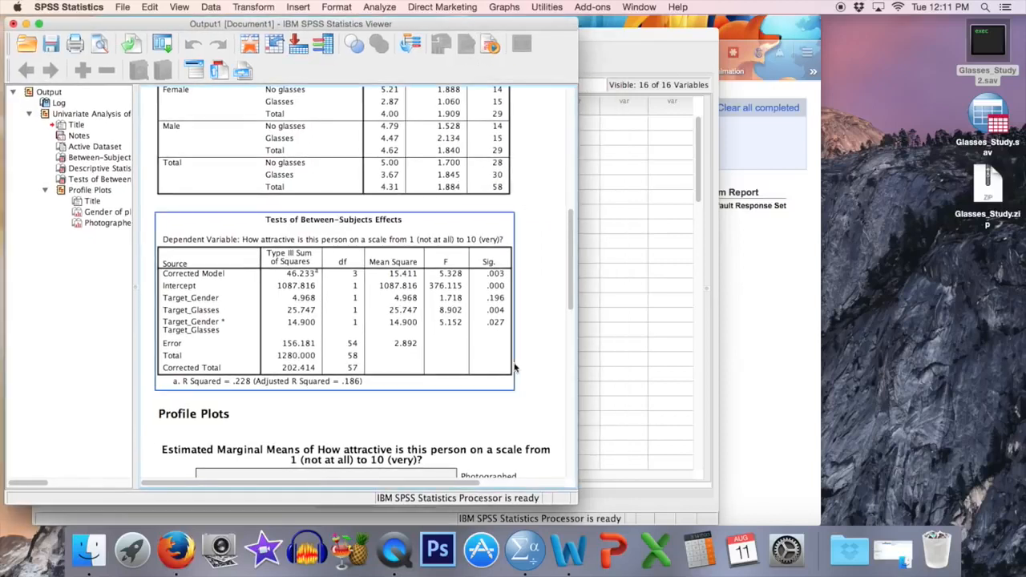
Step: Switch to Word, create a blank document beside the SPSS output, and set its zoom to 99%
left_click(566, 561)
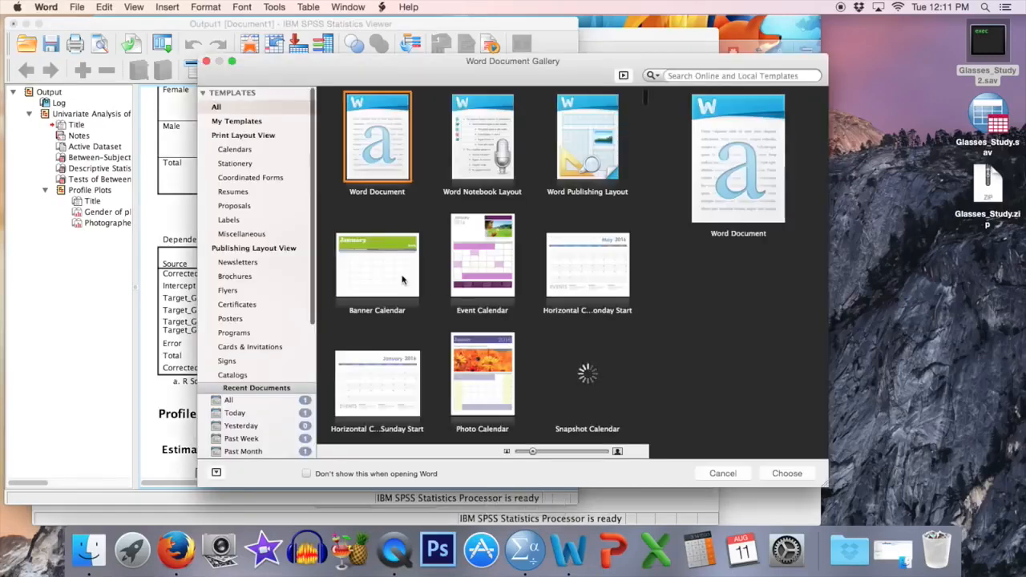
double_click(372, 134)
left_click_drag(258, 25, 831, 22)
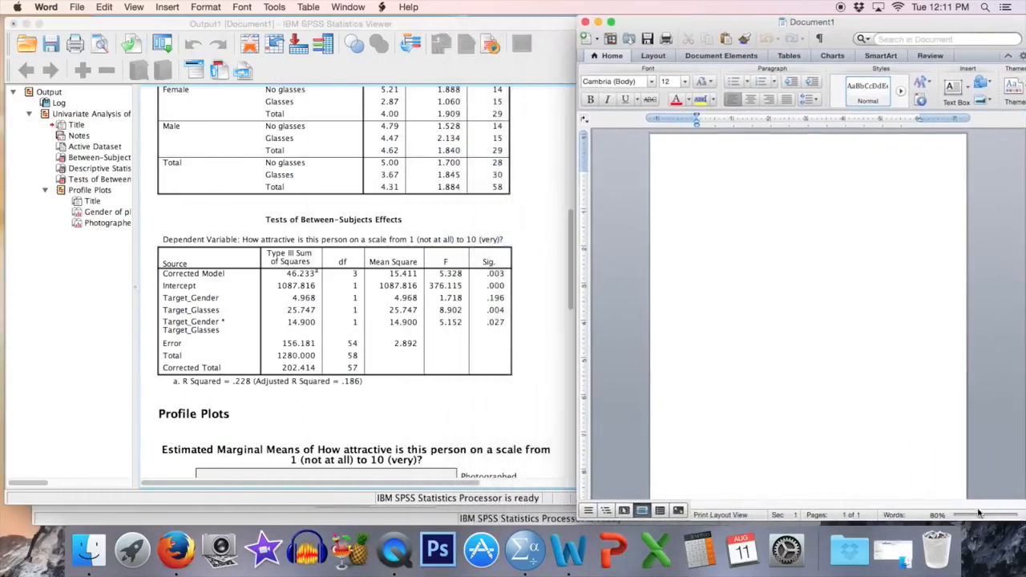
left_click_drag(981, 515, 987, 516)
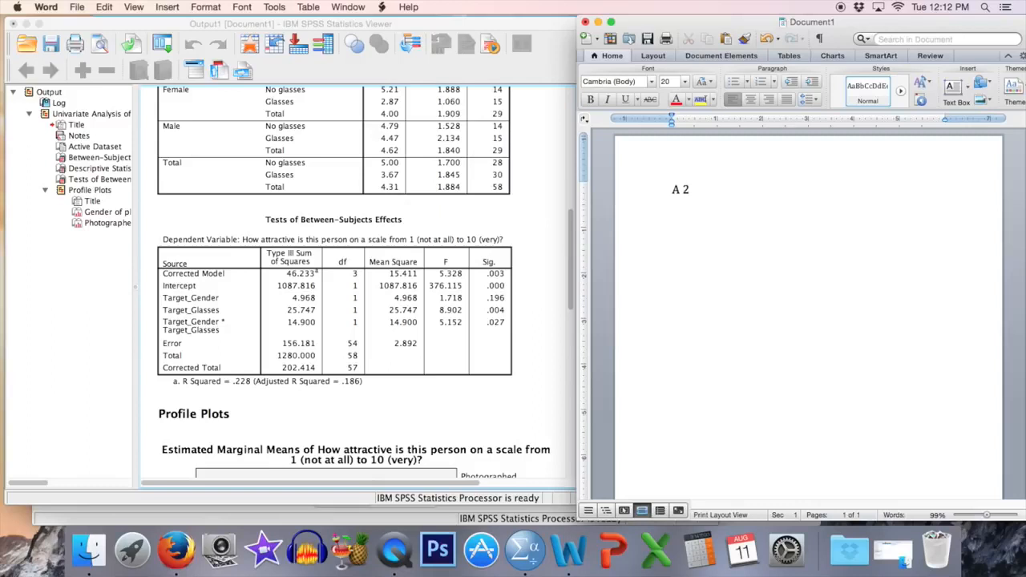
Step: Write the opening sentence "A 2 X 2 experimental design was assessed using a factorial ANOVA."
type("xperimental design was")
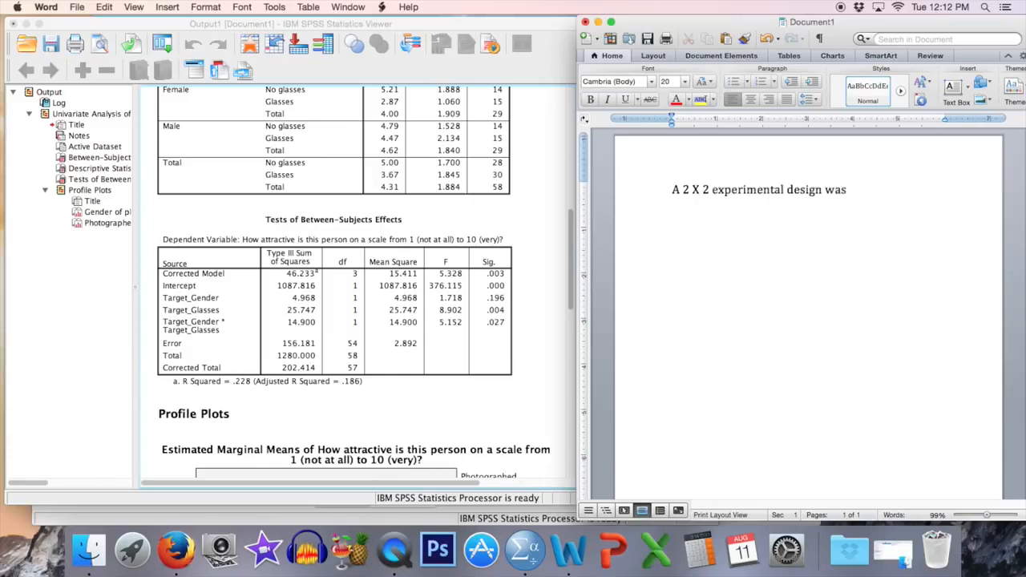
type(" assessed using")
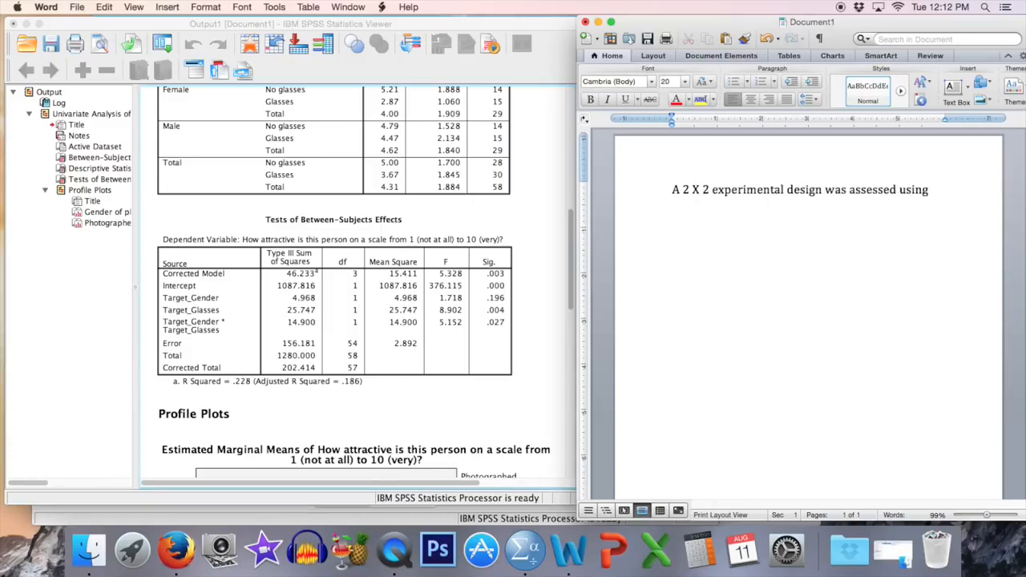
type(" a factorial ANOVA.")
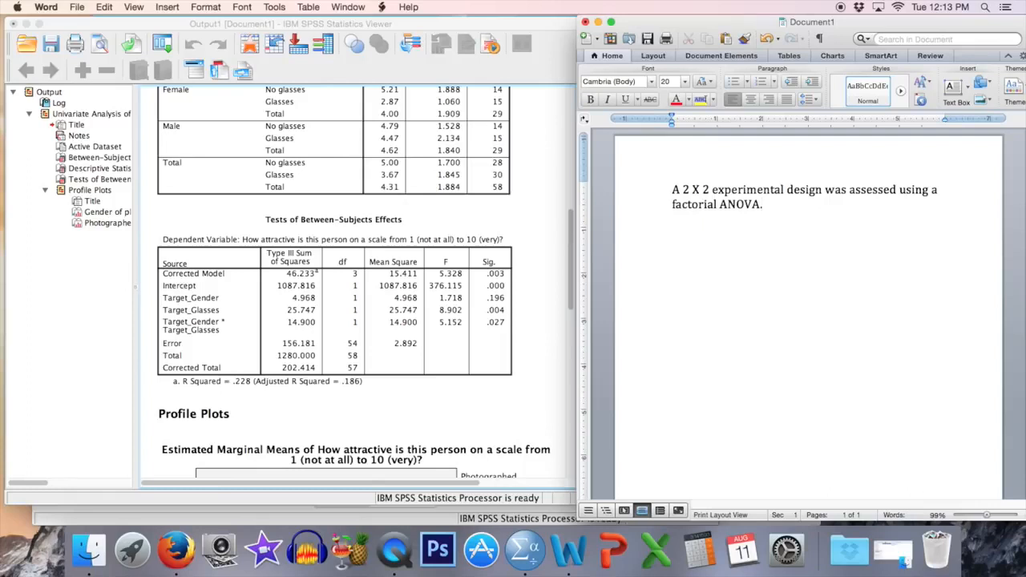
Step: Start the second sentence with "It was found that targets who wore glasses were seen as"
type("It was found that")
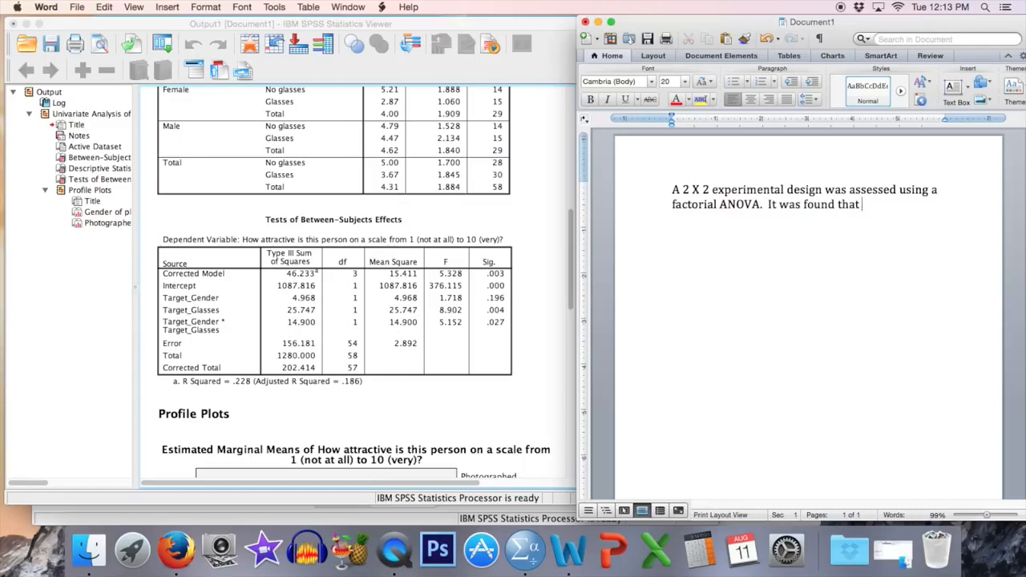
type(" targets who")
key("BackSpace")
key("BackSpace")
key("BackSpace")
key("BackSpace")
key("BackSpace")
key("BackSpace")
key("BackSpace")
type("gets who")
type(" wore gla")
type("sses wer")
type("e seen as")
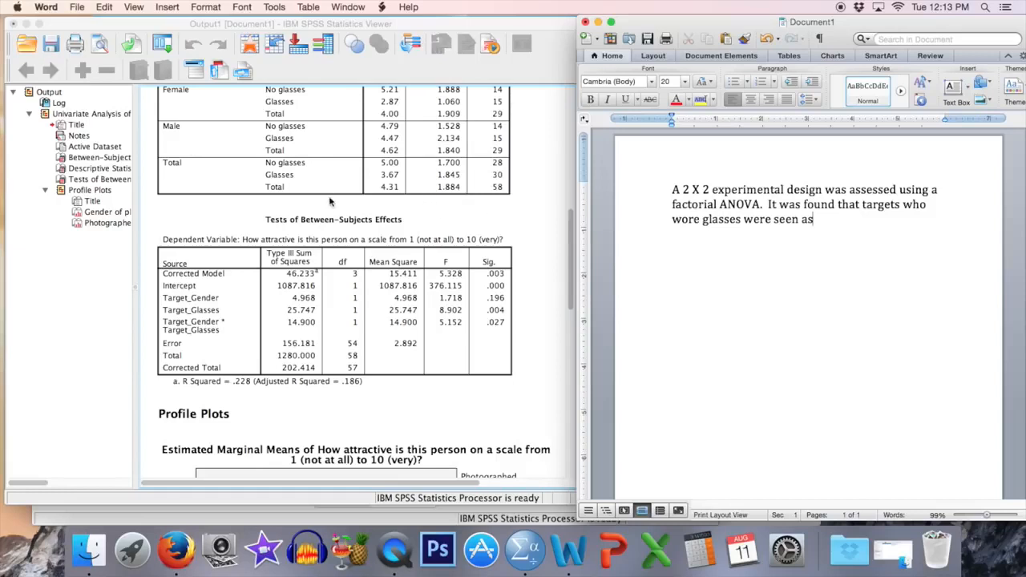
Step: Consult the Descriptive Statistics table and complete the sentence with "significantly less attractive than those who didn't wear glasses."
left_click(267, 212)
scroll(267, 212, "up", 2)
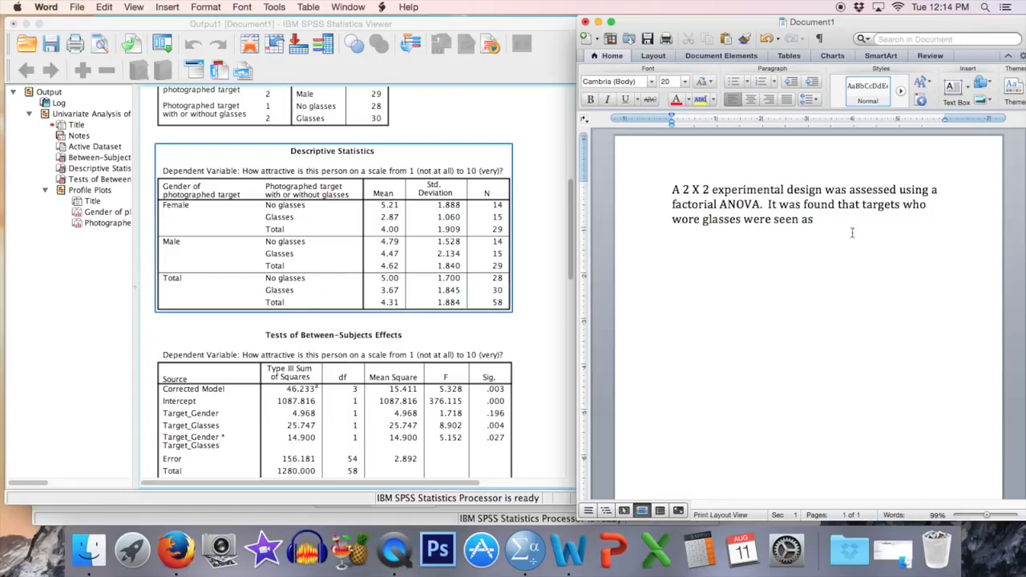
type("signif")
type("icantly less at")
type("tractive than those")
type(" who d")
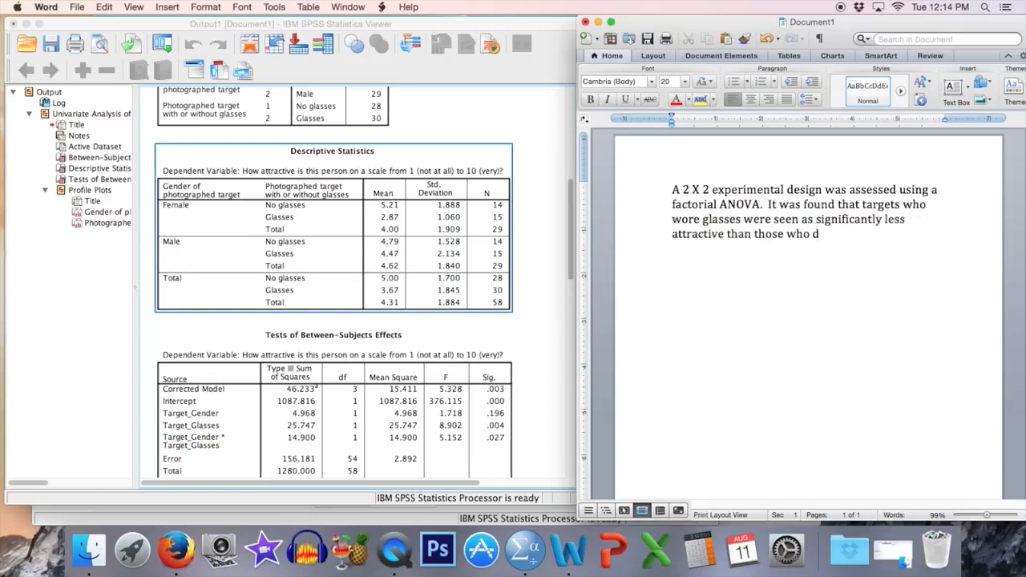
type("idn't wear glasses.")
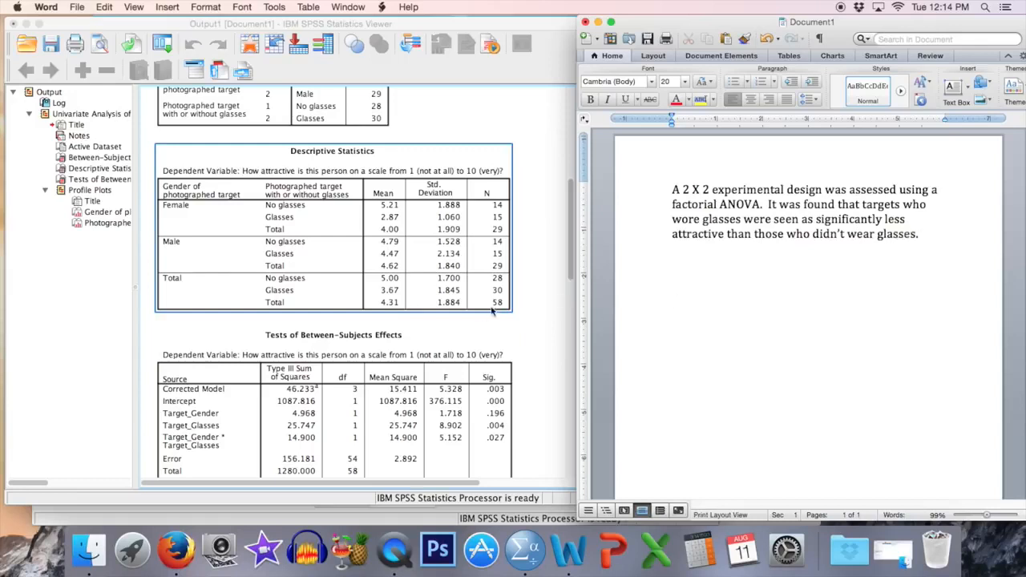
Step: Insert "(M = 3.67; SD = 1.85)" after "attractive" and "(M = 5.00; SD = 1.70)" after "didn't wear glasses"
left_click_drag(768, 204, 955, 242)
left_click(755, 235)
scroll(810, 253, "down", 1)
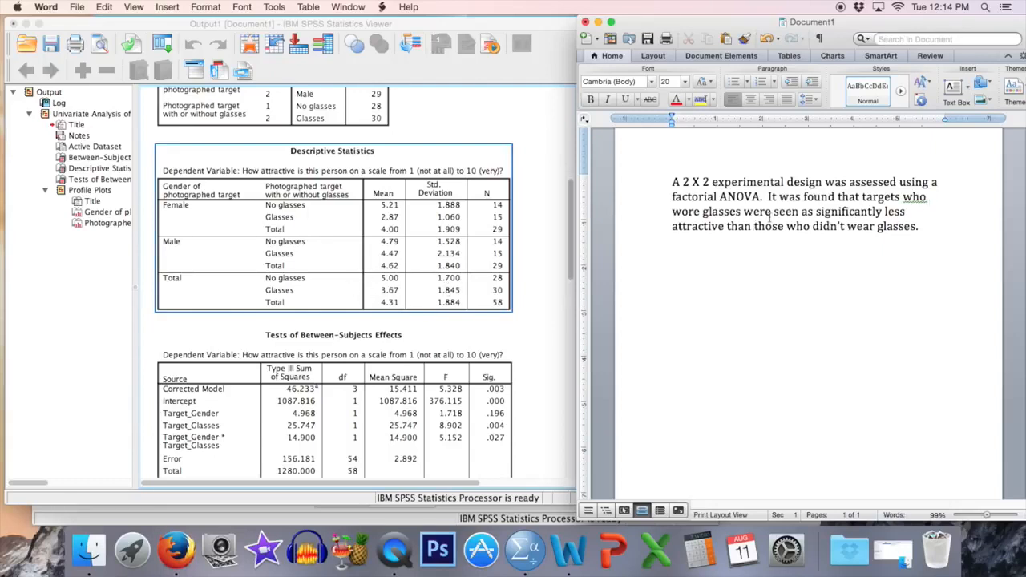
left_click(723, 227)
type("(M = 3.67")
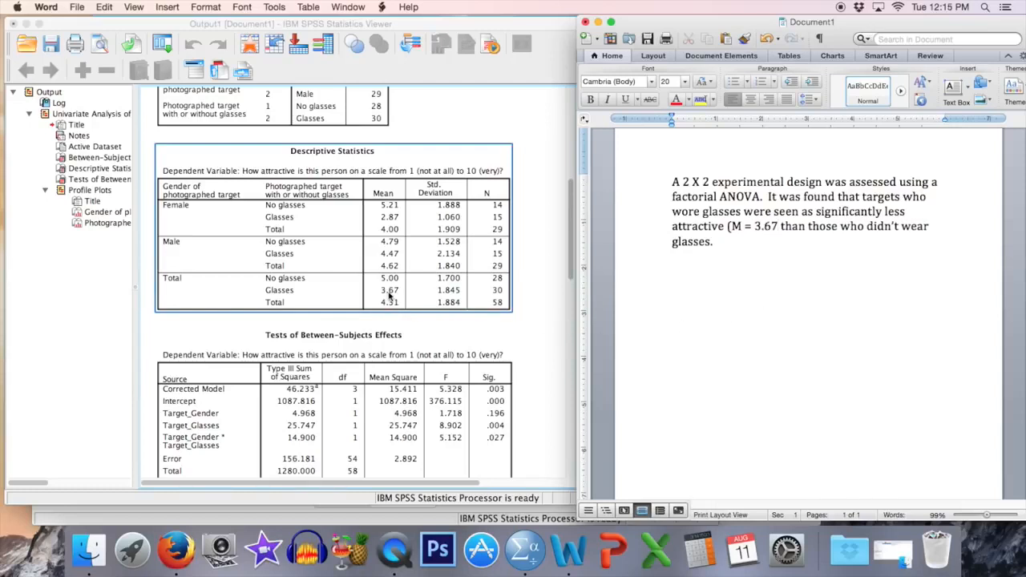
type("; ")
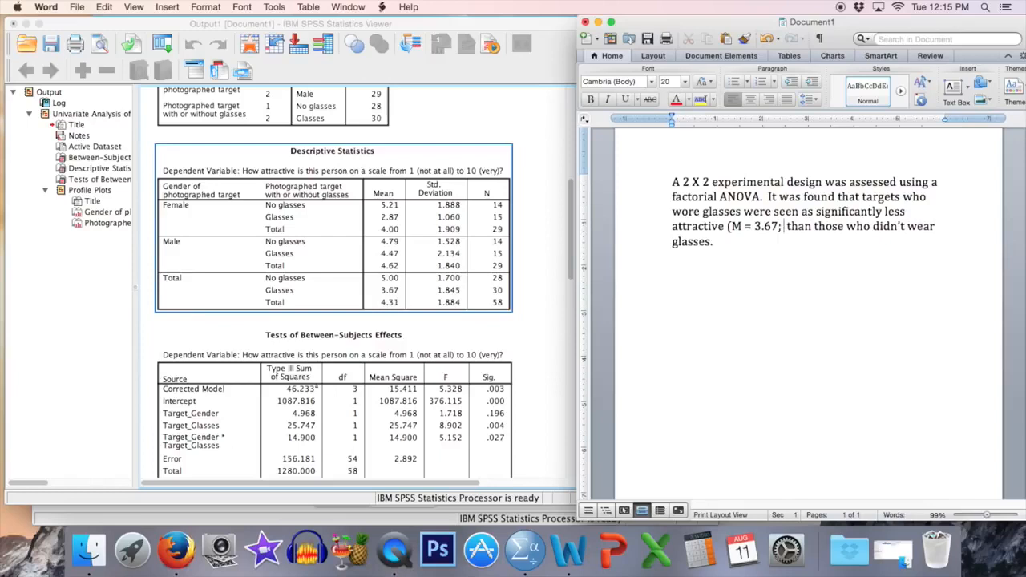
type("SD = 1.8 ")
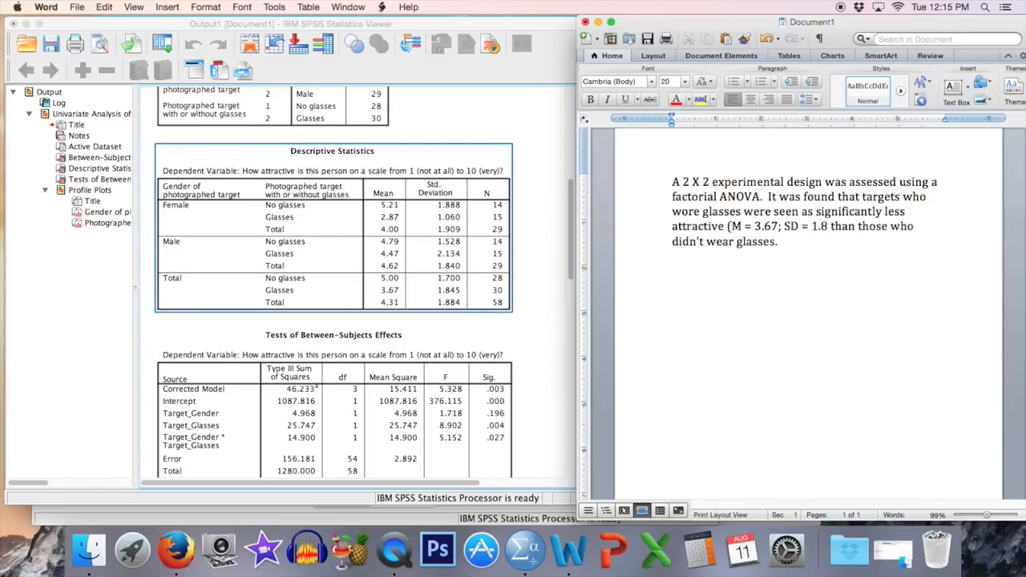
type("5)")
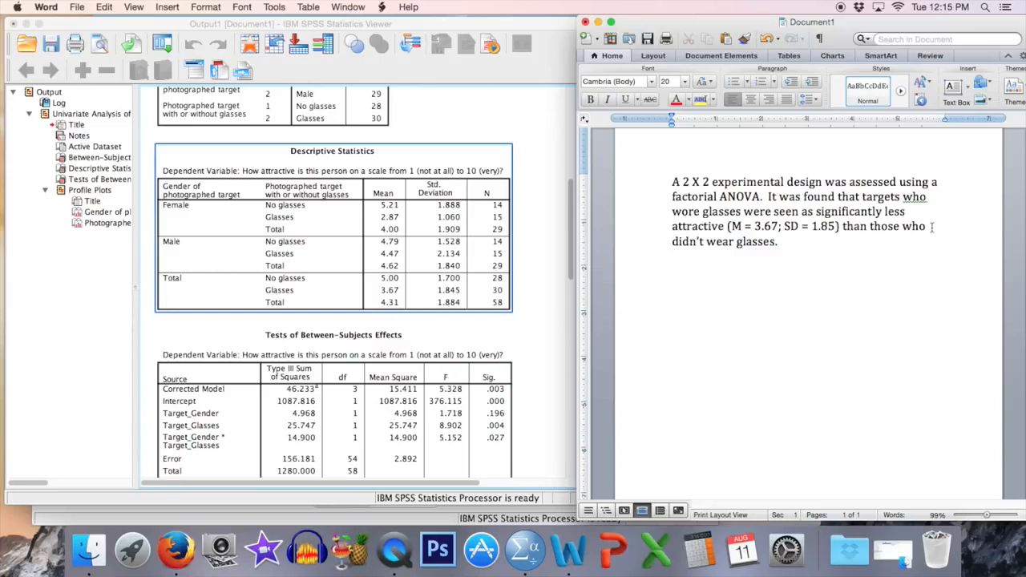
left_click(781, 244)
type("(M = 5.00; SD = 1.70).")
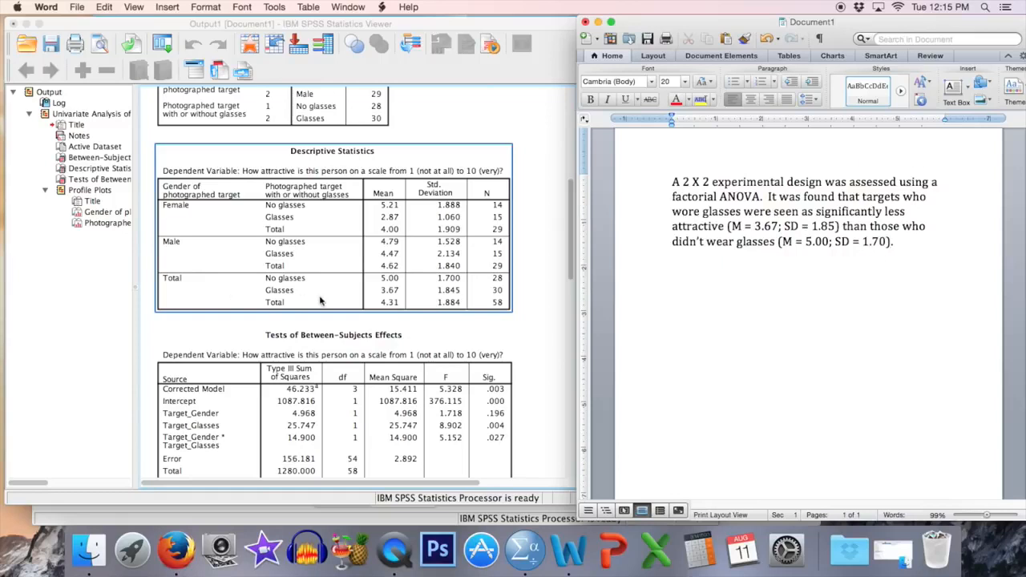
Step: Append the glasses main effect from the Tests of Between-Subjects Effects table as ", F (1, 54) = 8.90, p = .01"
scroll(319, 300, "down", 3)
left_click(320, 300)
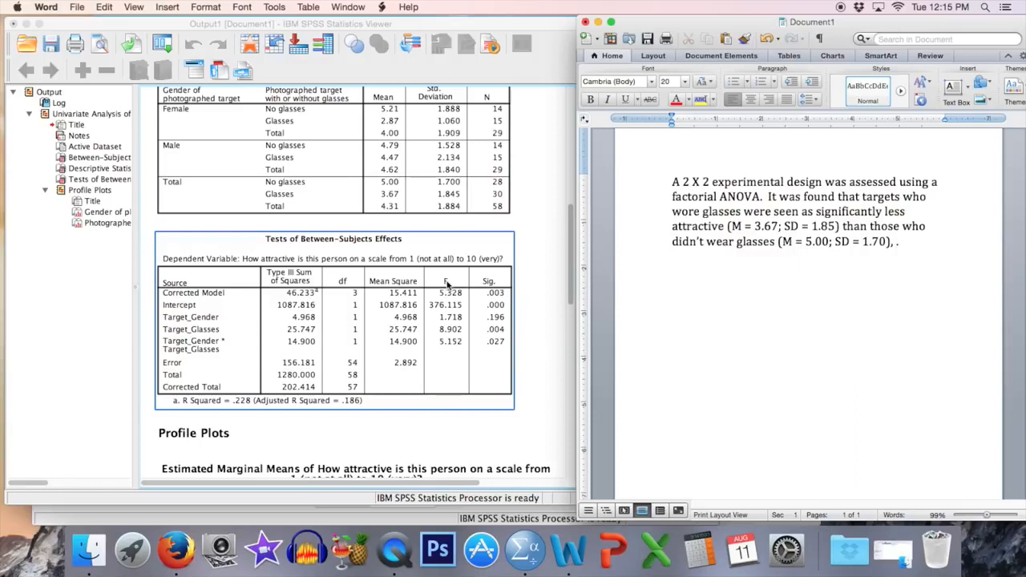
type("F.")
type(" ()")
type("1")
type(",")
type("54")
key("Return")
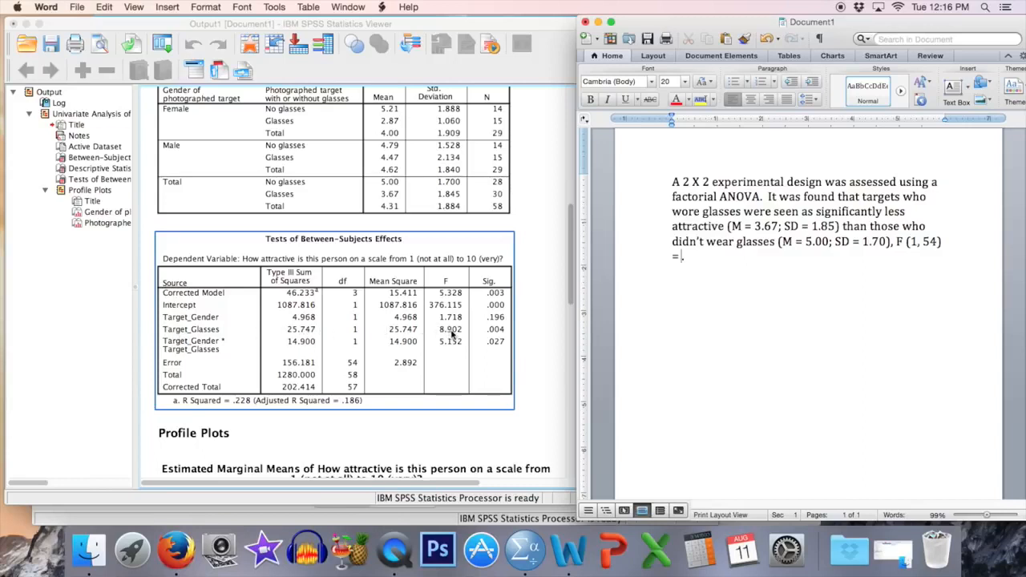
type("8.90,")
type("p = .01.")
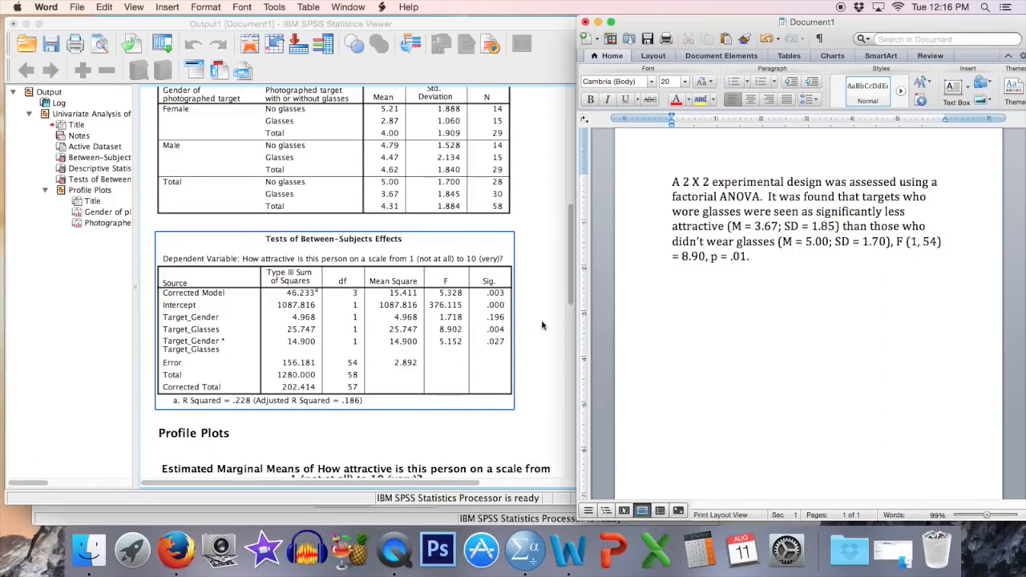
Step: Change the reported significance to "p < .01"
double_click(724, 256)
type("<")
left_click_drag(731, 257, 749, 257)
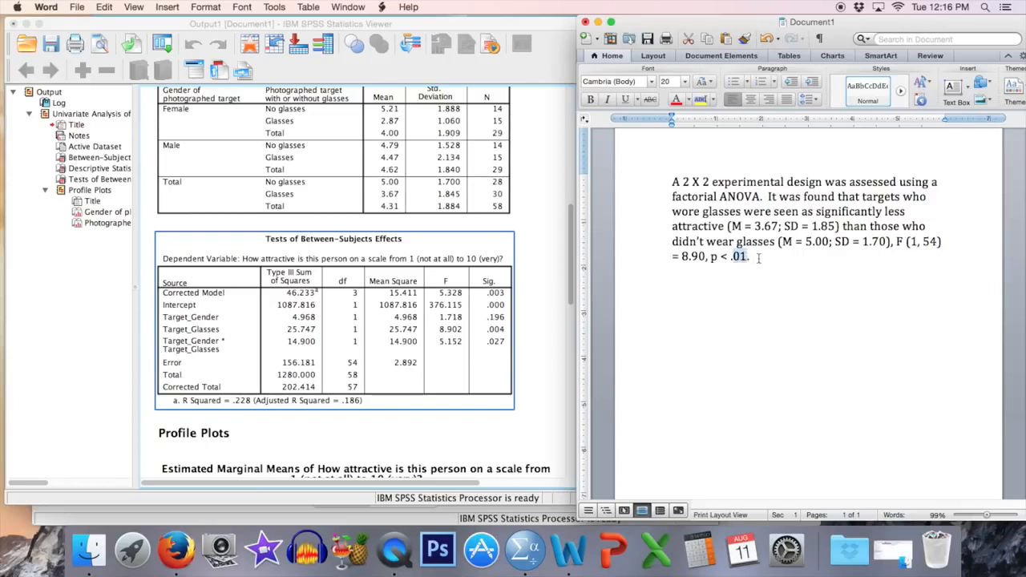
left_click(886, 277)
Step: Add the reference "(Figure 1)" before the period that ends the main-effect sentence
left_click_drag(768, 196, 836, 270)
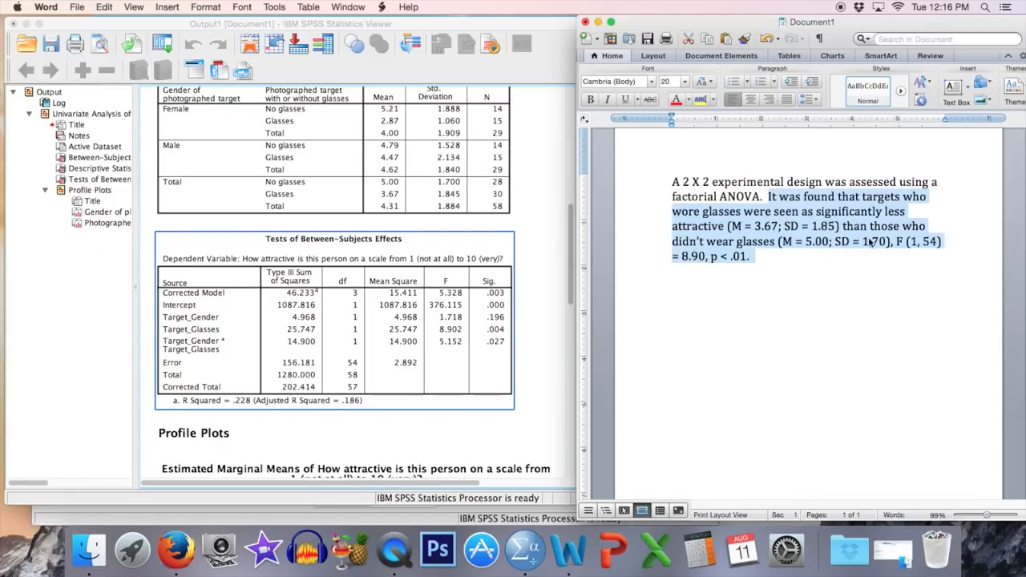
left_click(771, 258)
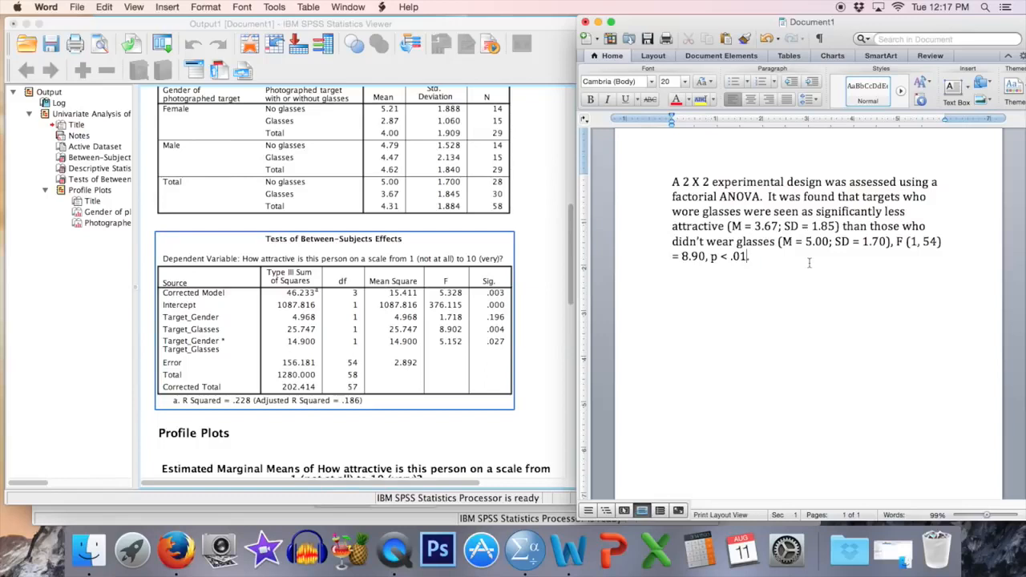
type("(Figure 1).")
Step: Italicize the statistical symbols M, SD, F and p throughout the results sentence
double_click(735, 227)
double_click(791, 227)
double_click(736, 227)
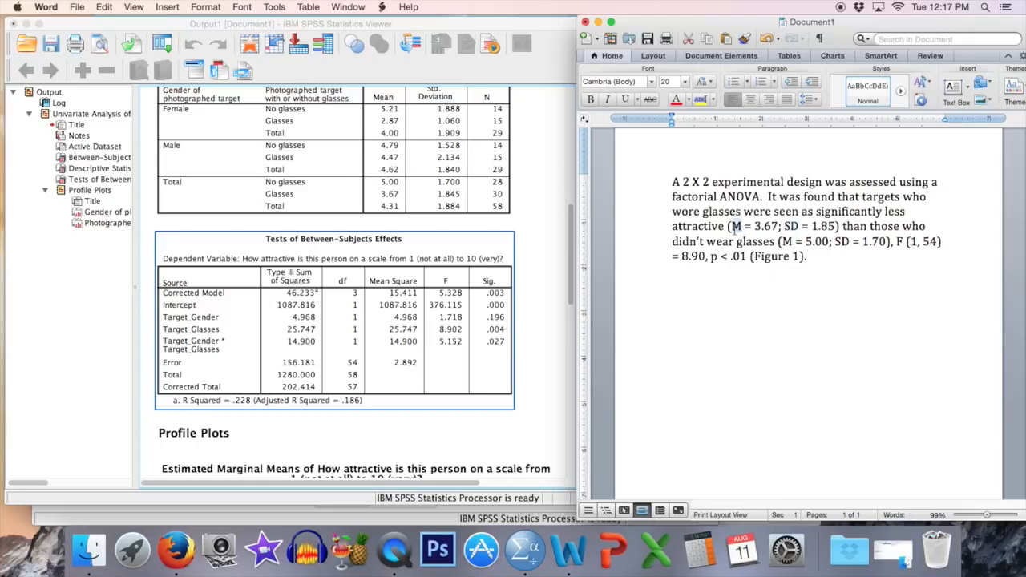
key("super+i")
double_click(791, 227)
key("super+i")
double_click(787, 241)
key("super+i")
double_click(842, 242)
key("super+i")
double_click(899, 242)
key("super+i")
double_click(714, 256)
key("super+i")
left_click(813, 260)
double_click(899, 241)
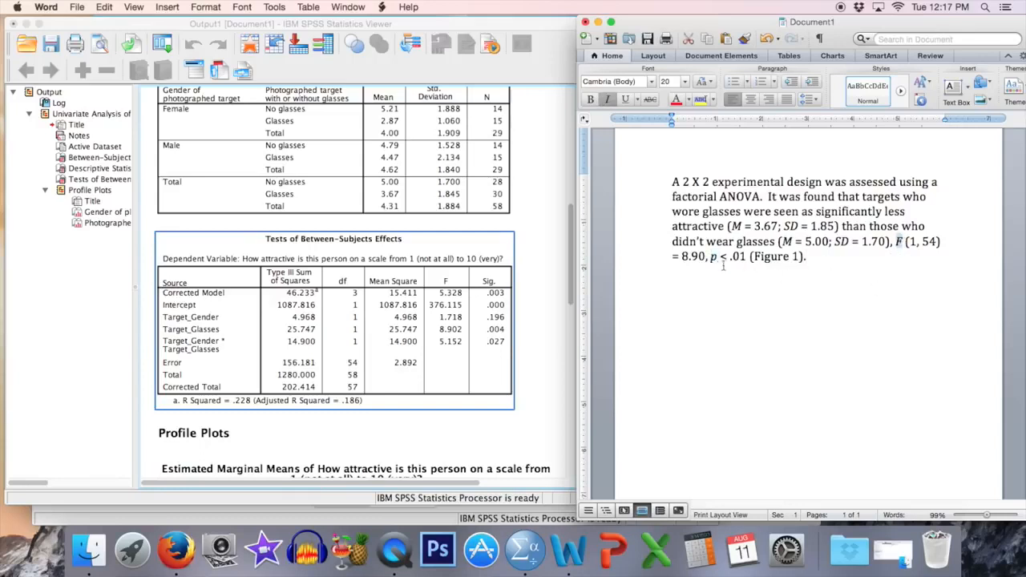
left_click(879, 261)
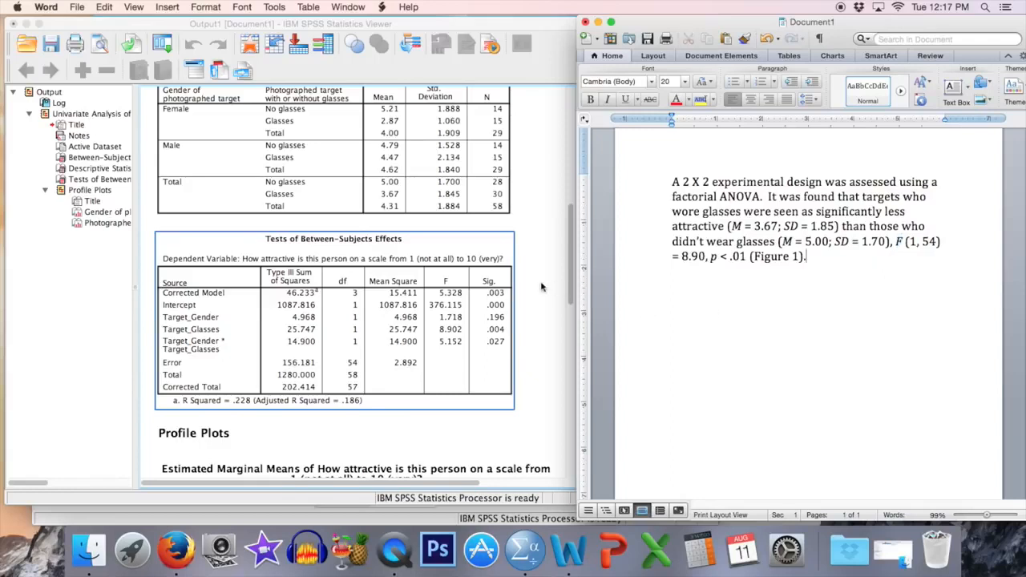
Step: Add the sentence "It was found that there was no significant difference in attractiveness between female targets and male targets."
scroll(541, 288, "up", 3)
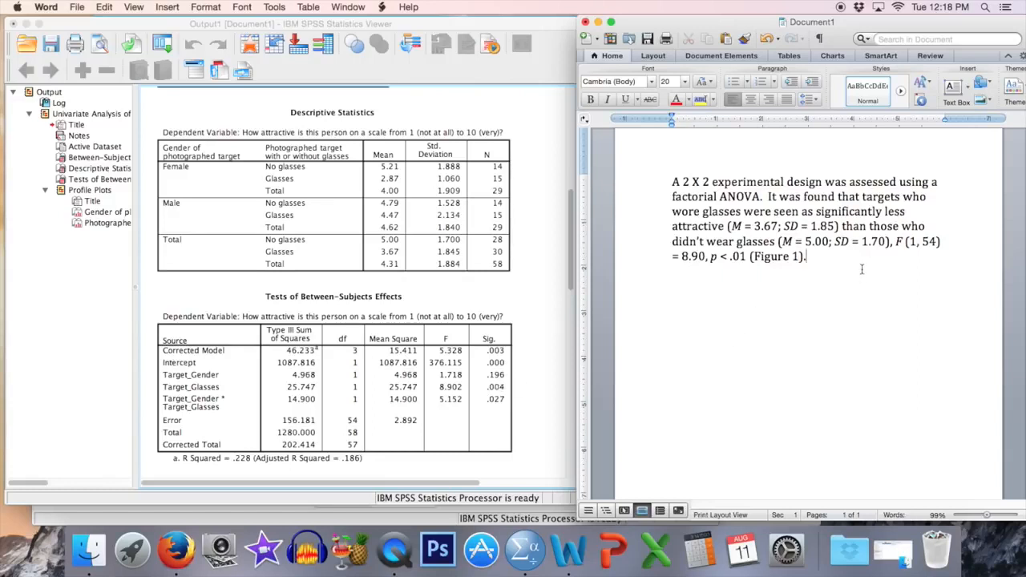
type("as also fo")
key("BackSpace")
key("BackSpace")
key("BackSpace")
type("found that there was no significa")
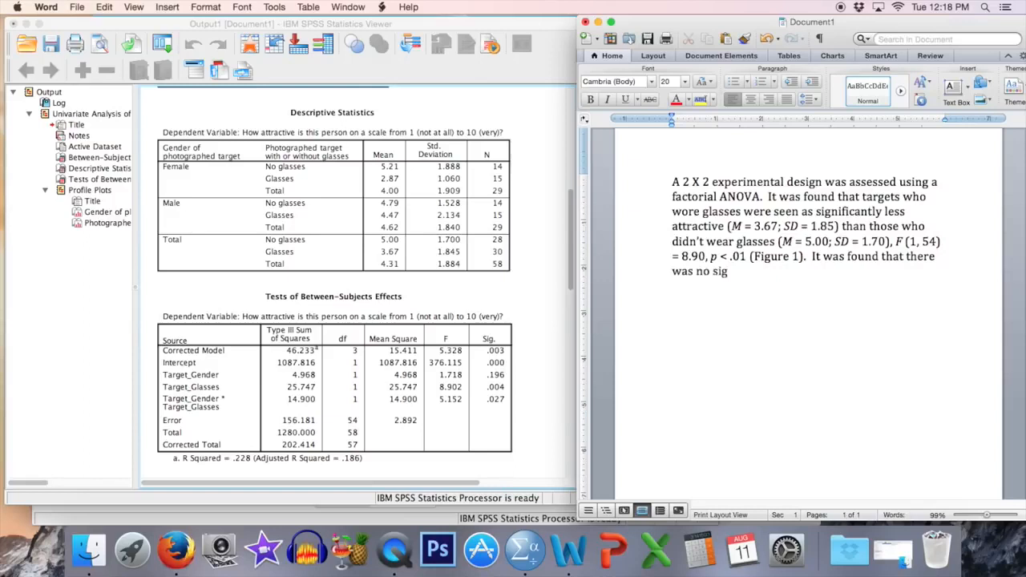
type("nt difference ")
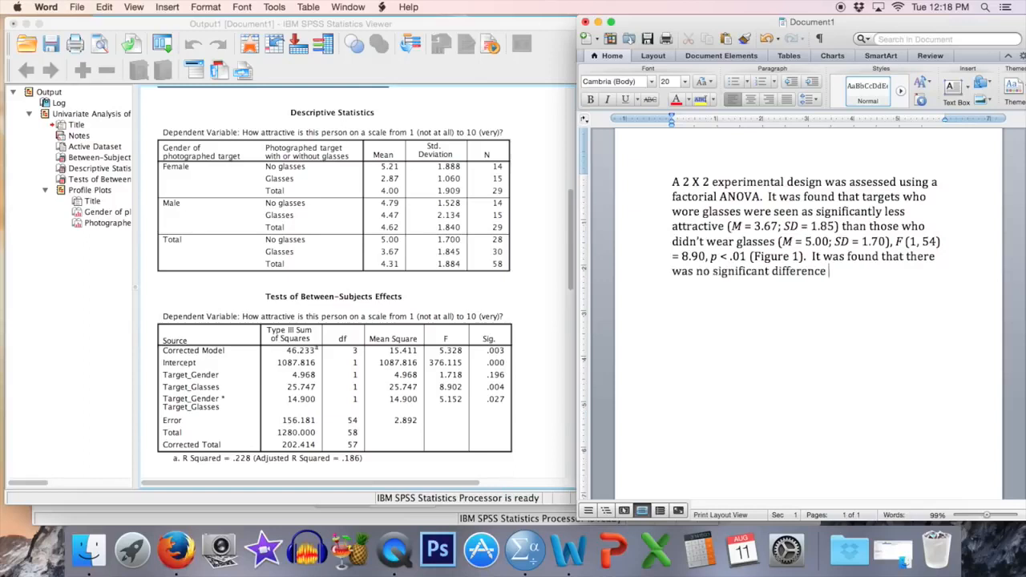
type("in attractivene")
type("ss betwee")
type("n female targets a")
type("nd male targets.")
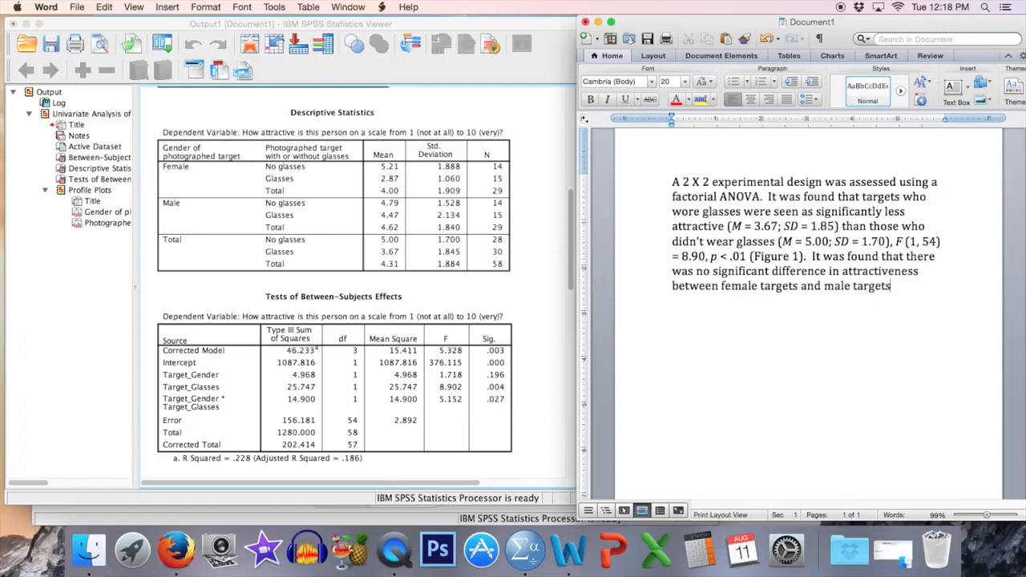
Step: Insert blank "(M = ; SD = )" placeholders after "female targets" and "male targets" in the gender sentence
left_click(798, 286)
type("(M")
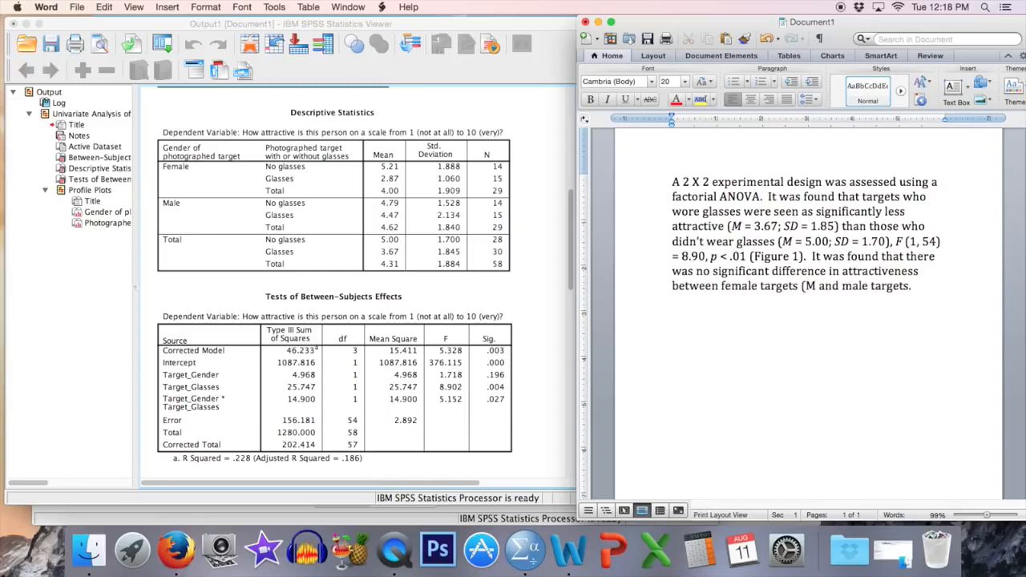
type(" = ; SD = ) and male targets (")
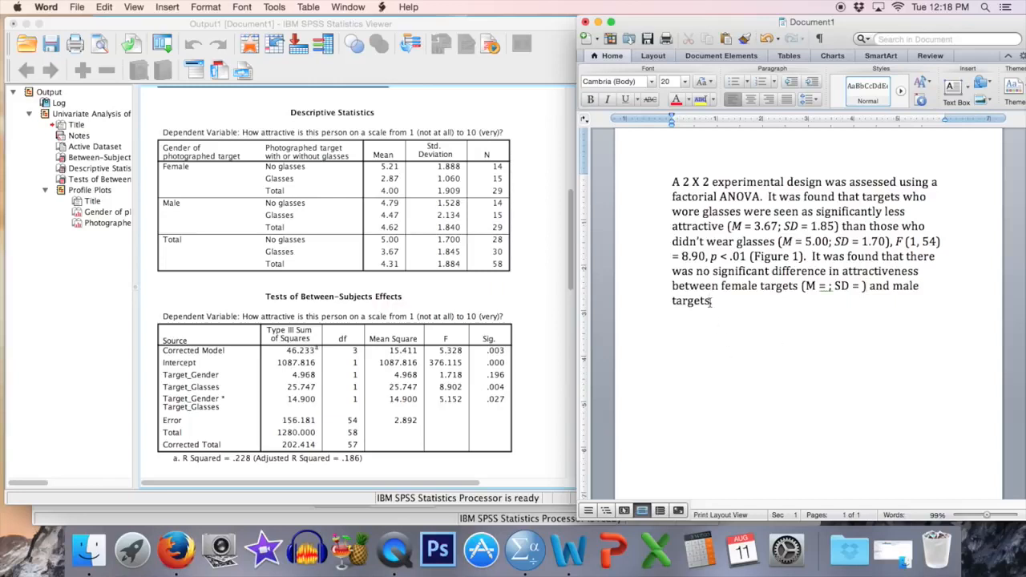
type("M = ; SD = ).")
Step: Fill in the descriptive statistics as M = 4.00; SD = 1.91 for female targets and M = 4.62; SD = 1.84 for male targets
left_click(825, 287)
left_click(830, 285)
type("4.00; SD = ")
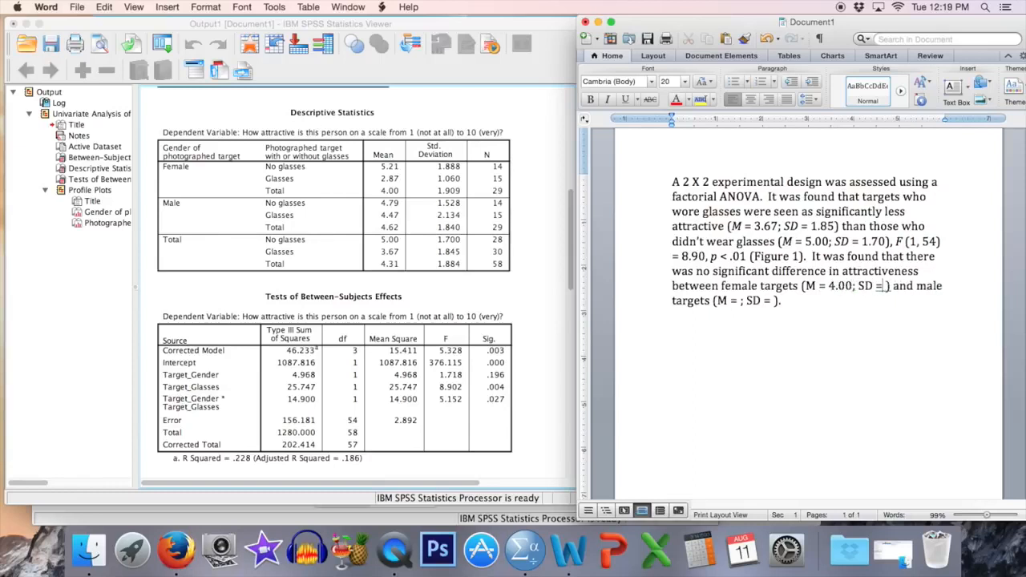
type("1.91")
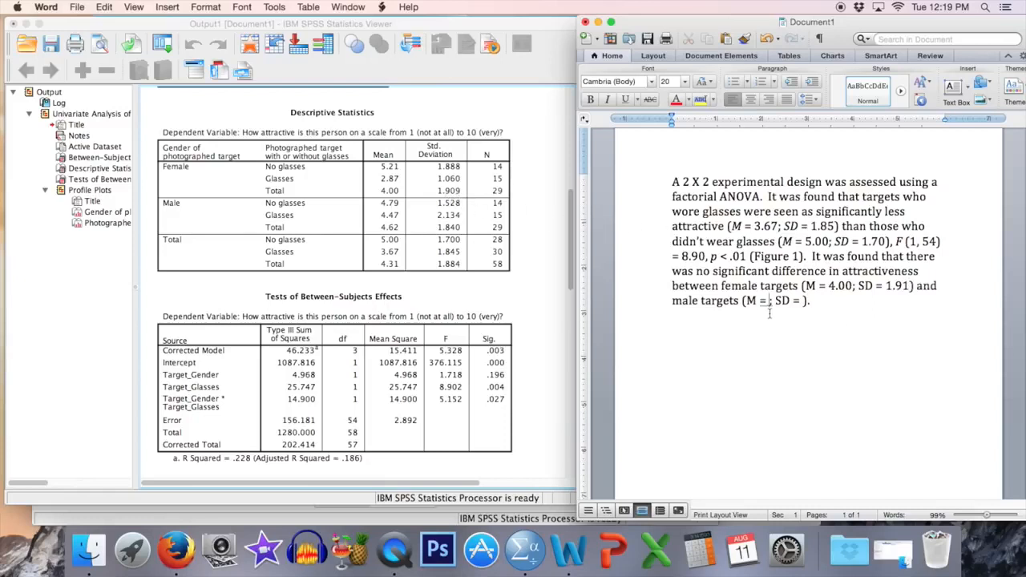
type("4.62; SD = 1.84")
Step: Append the gender main effect to the sentence as ", F (1, 54) = 1.72, p = .20 (Figure 2)"
left_click(857, 304)
type(", F (")
type("1, 54) =")
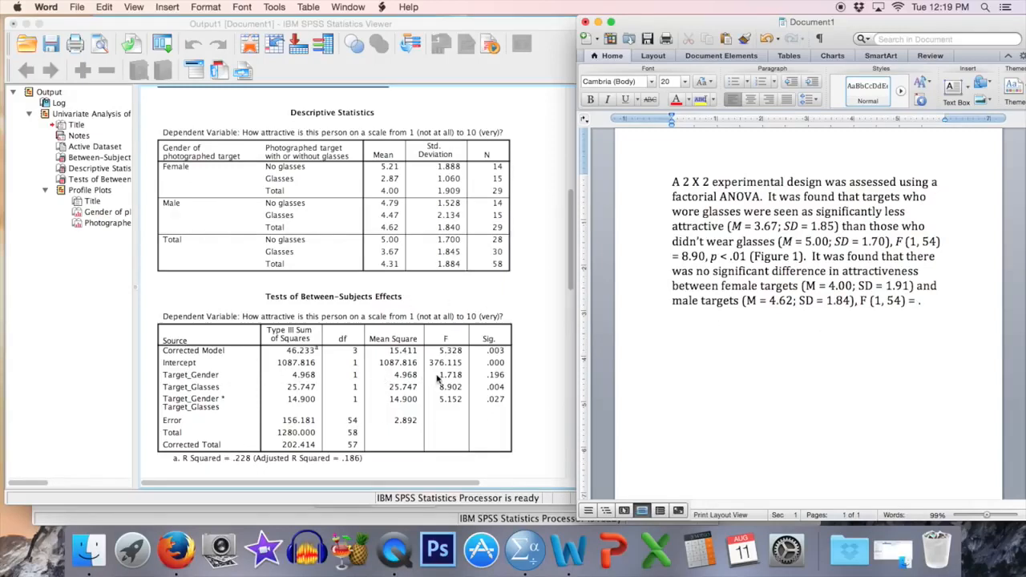
type("1.72,")
type("p")
type(" = .")
type("20 (Figure")
key("BackSpace")
key("BackSpace")
key("BackSpace")
key("BackSpace")
type("gure 2).")
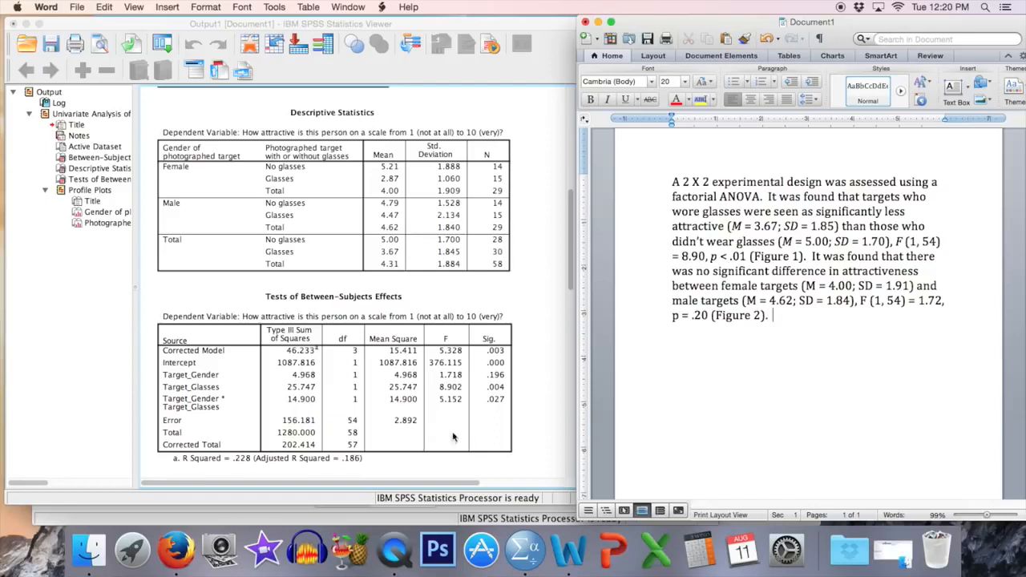
Step: Add the sentence "Lastly, it was found that there was a significant interaction between these two variables on attractiveness."
type("I")
key("BackSpace")
type("Lastly, it was found that there was a s")
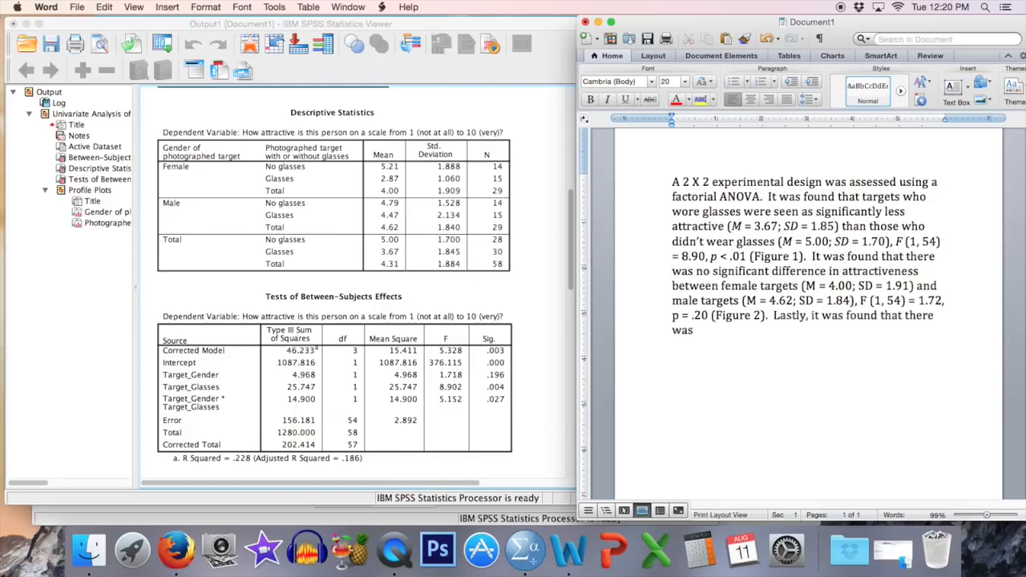
type("ignificant intera")
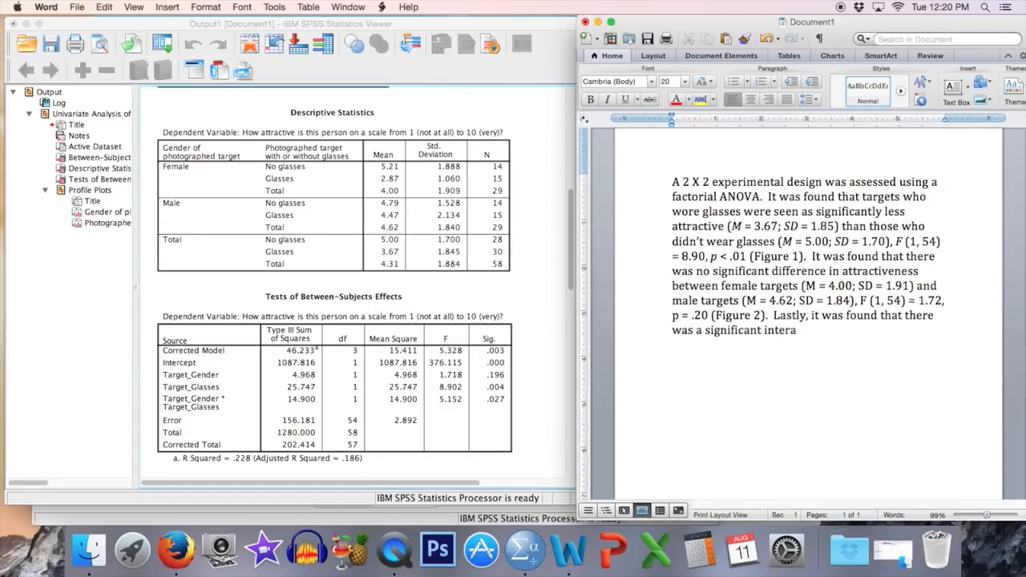
type("ction between these t")
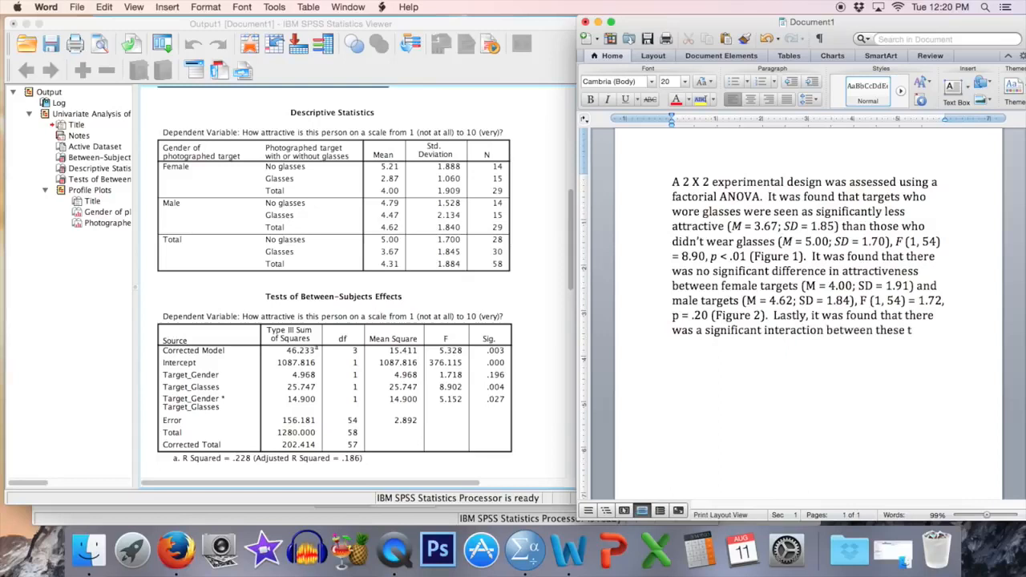
type("wo variables on attrac")
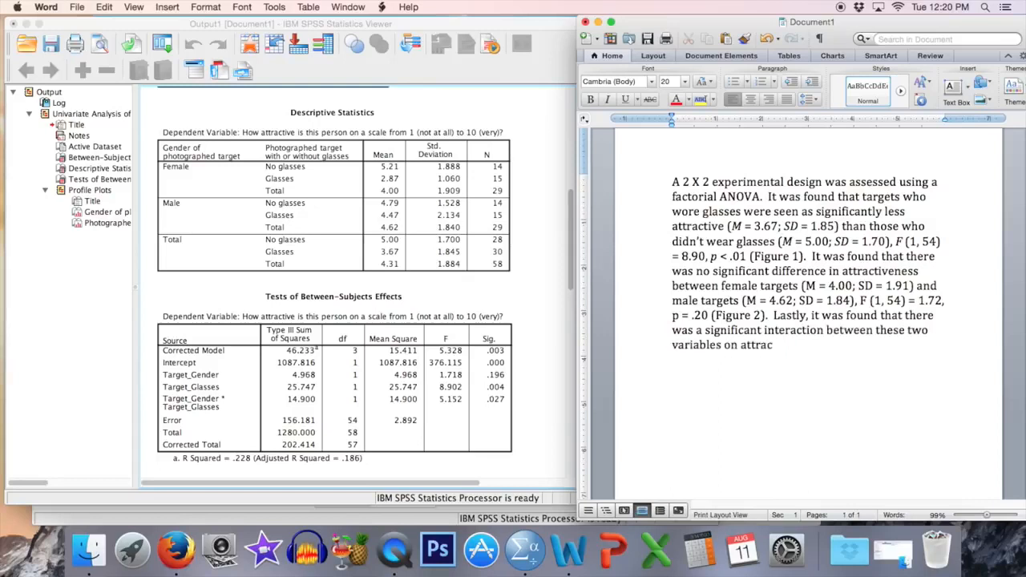
type("tiveness")
type(".")
Step: Append the interaction result before the final period as ", F (1, 54) = 5.15, p = .03 (Figure 3)"
type(", ")
type("F (")
type("1, 54) =")
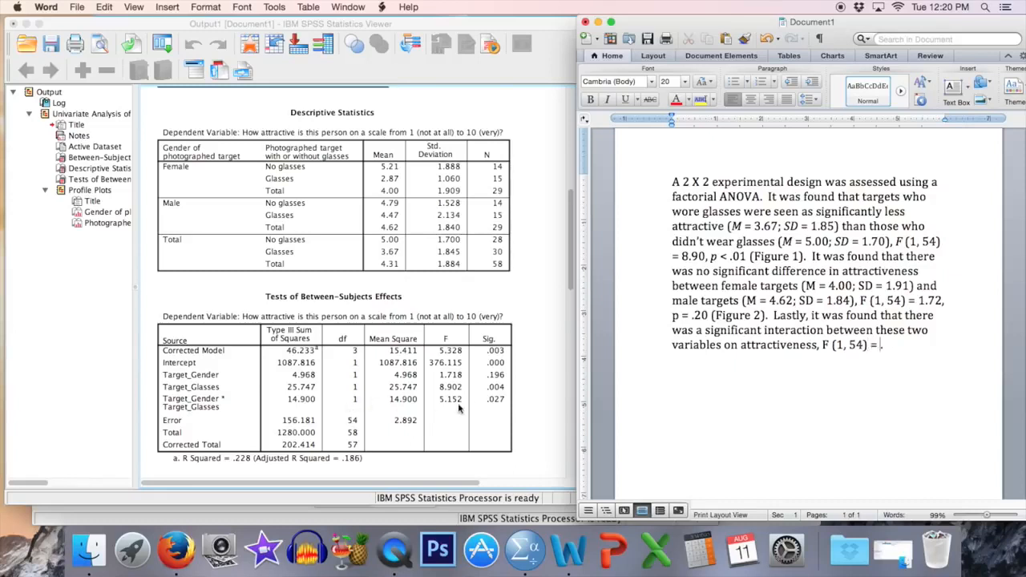
type("5.15")
type(", ")
type("p = .03")
type(" (Figure 3).")
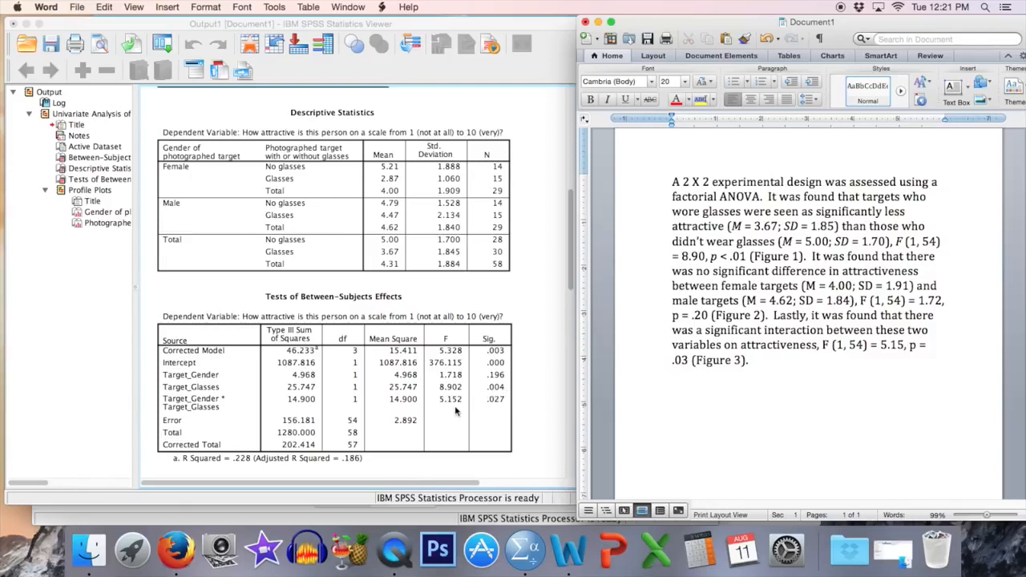
Step: Examine both profile plots of estimated marginal means in the SPSS output, comparing the gender and glasses lines
scroll(456, 411, "down", 10)
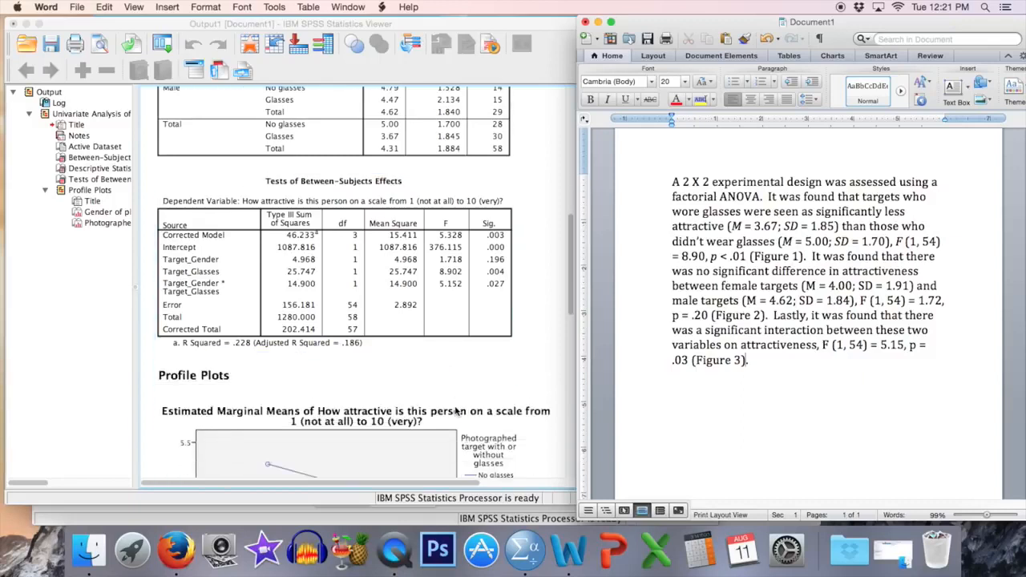
scroll(456, 411, "down", 5)
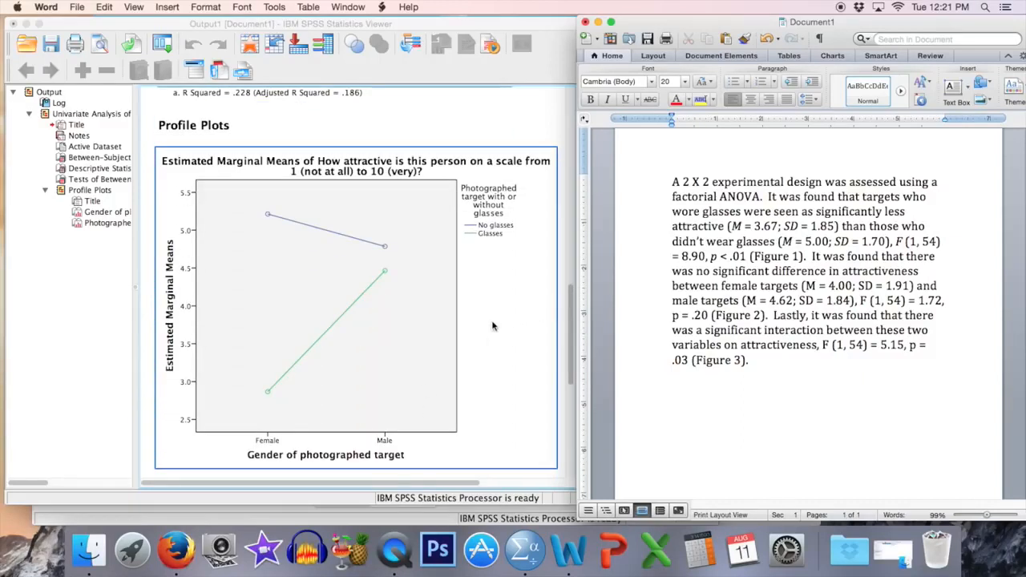
scroll(360, 319, "down", 5)
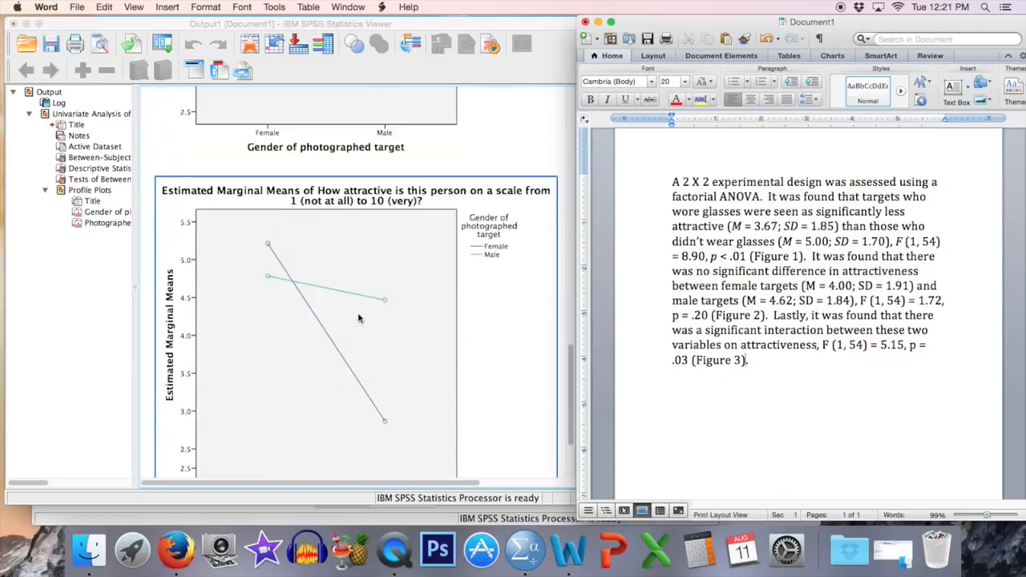
scroll(359, 318, "up", 5)
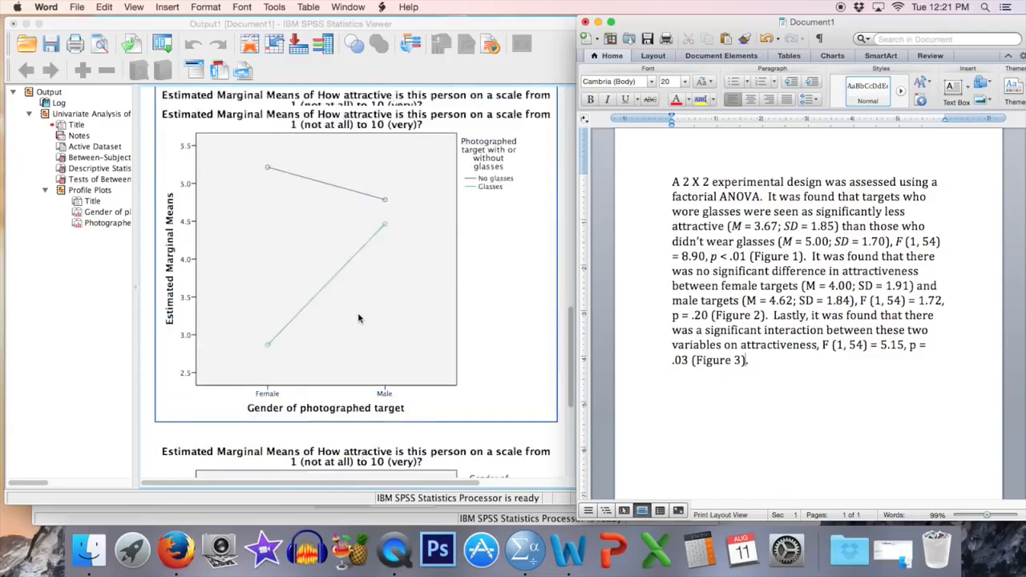
scroll(358, 319, "down", 2)
scroll(359, 318, "down", 3)
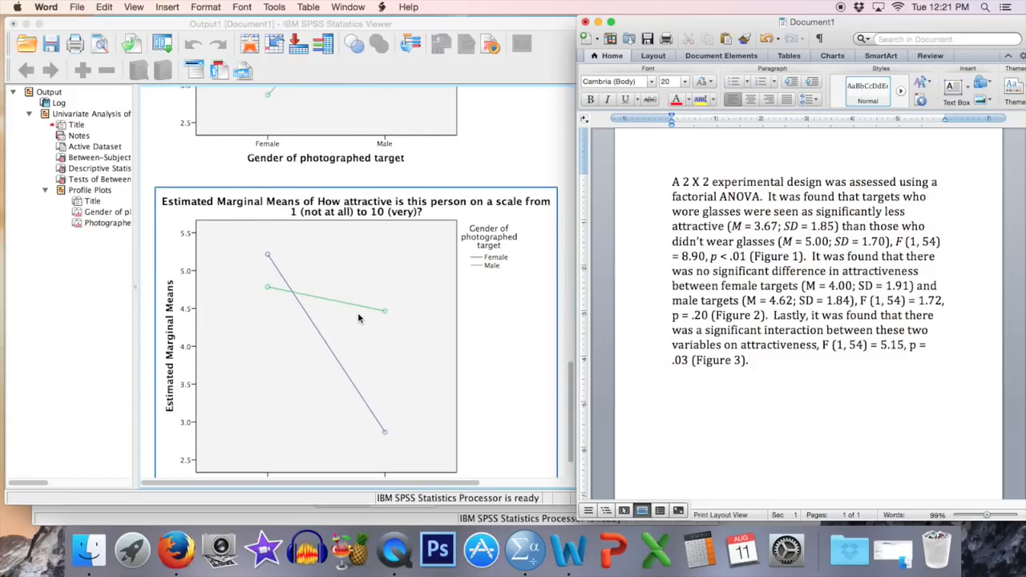